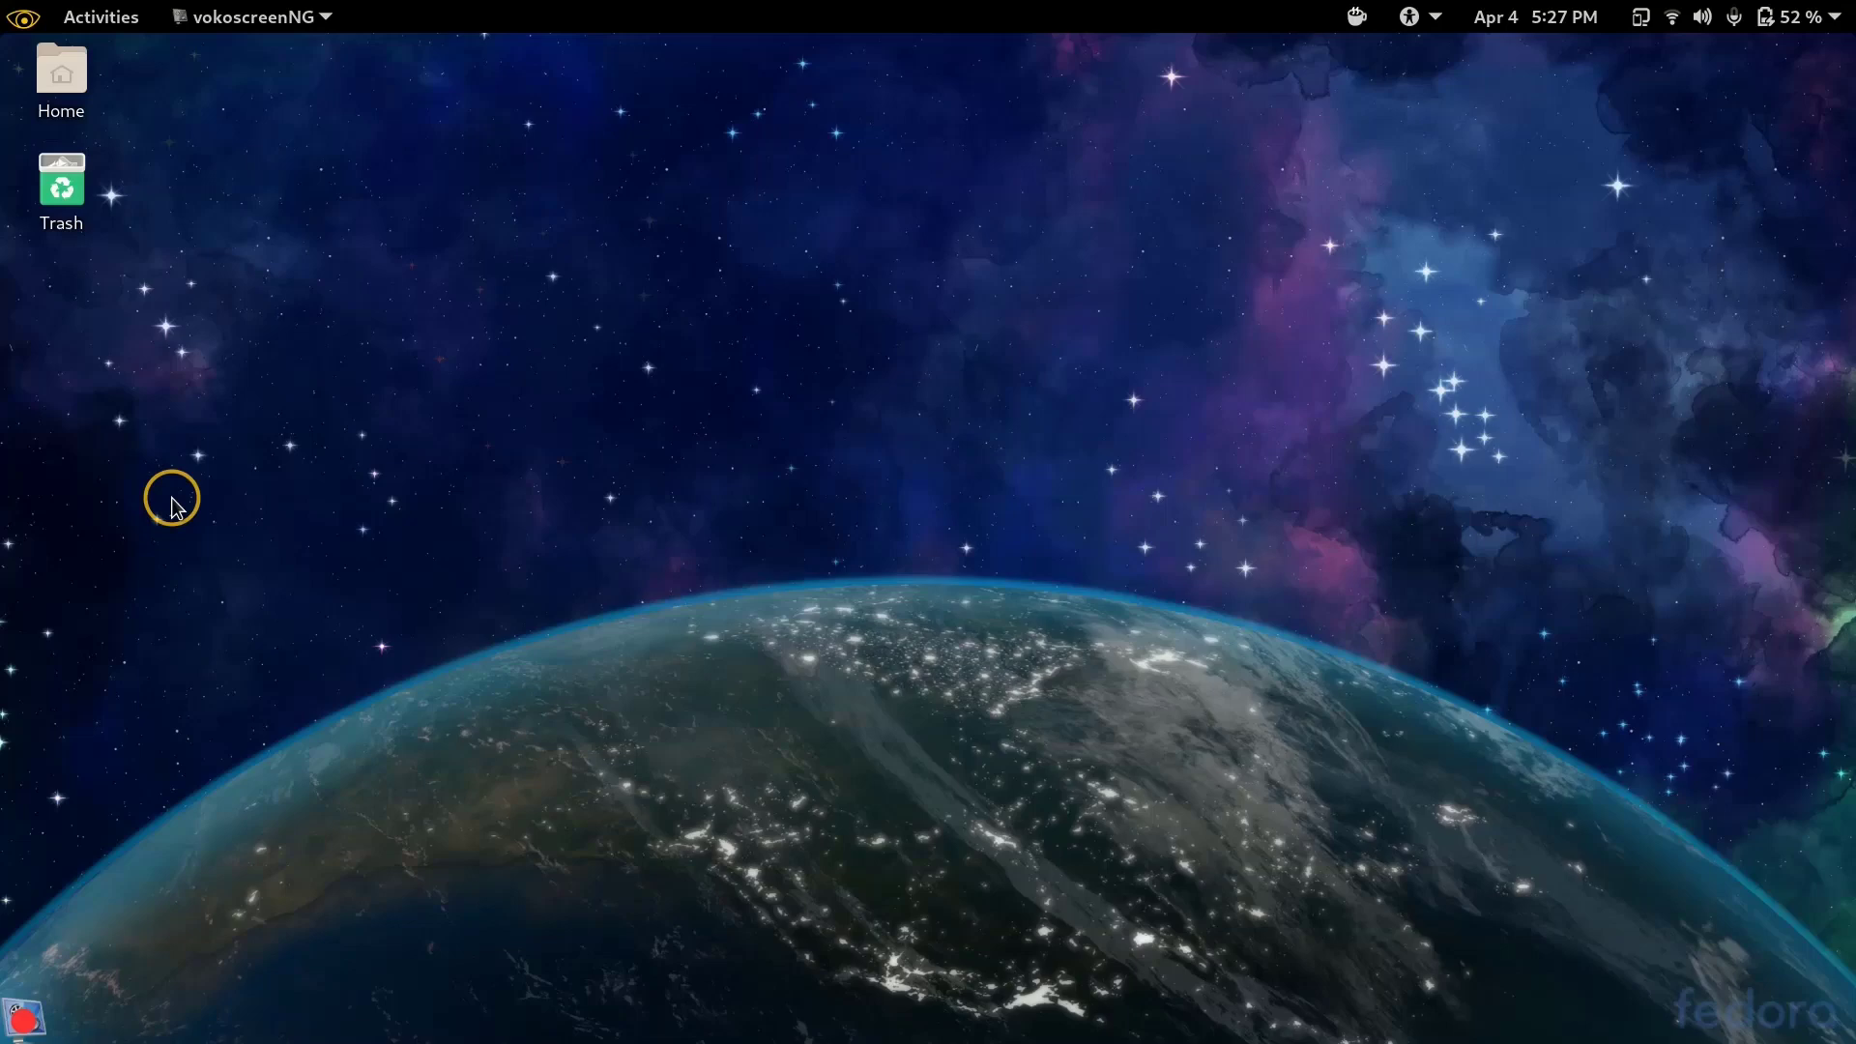
- Launch Files from the Activities dash to show the Home folder
key(super)
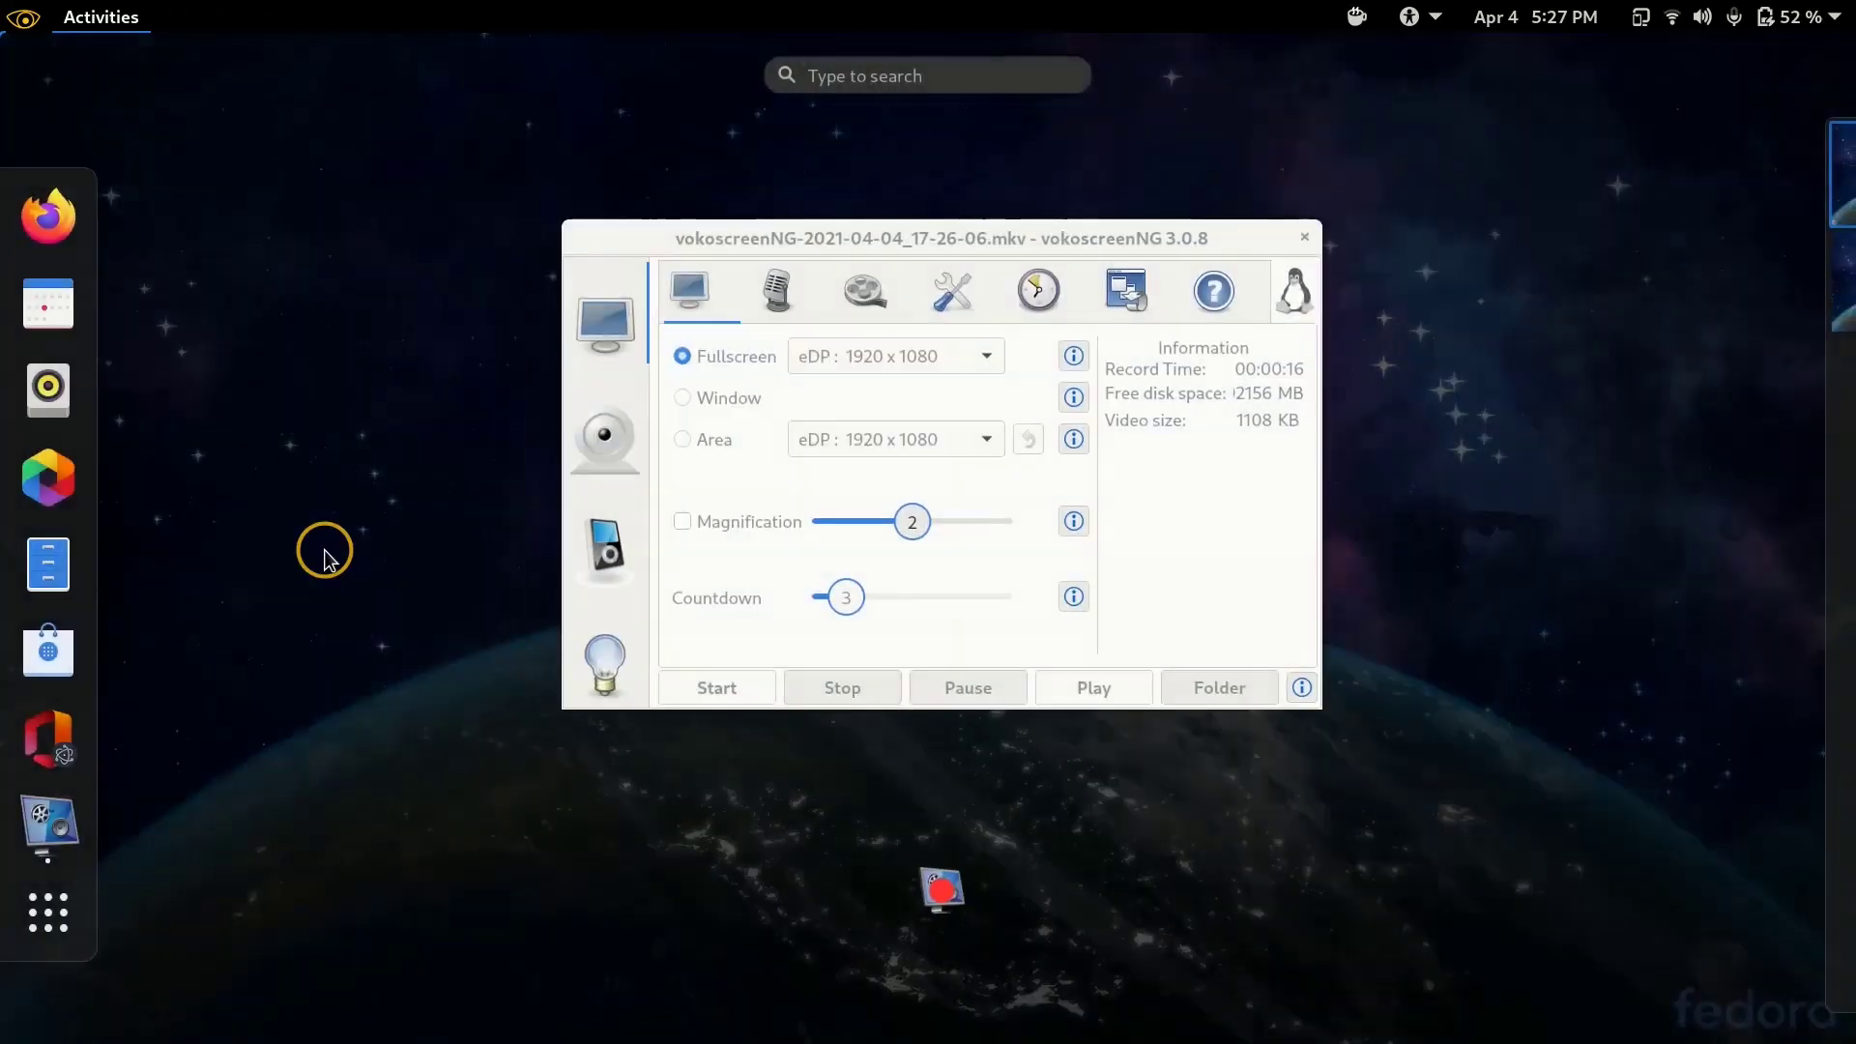
click(53, 560)
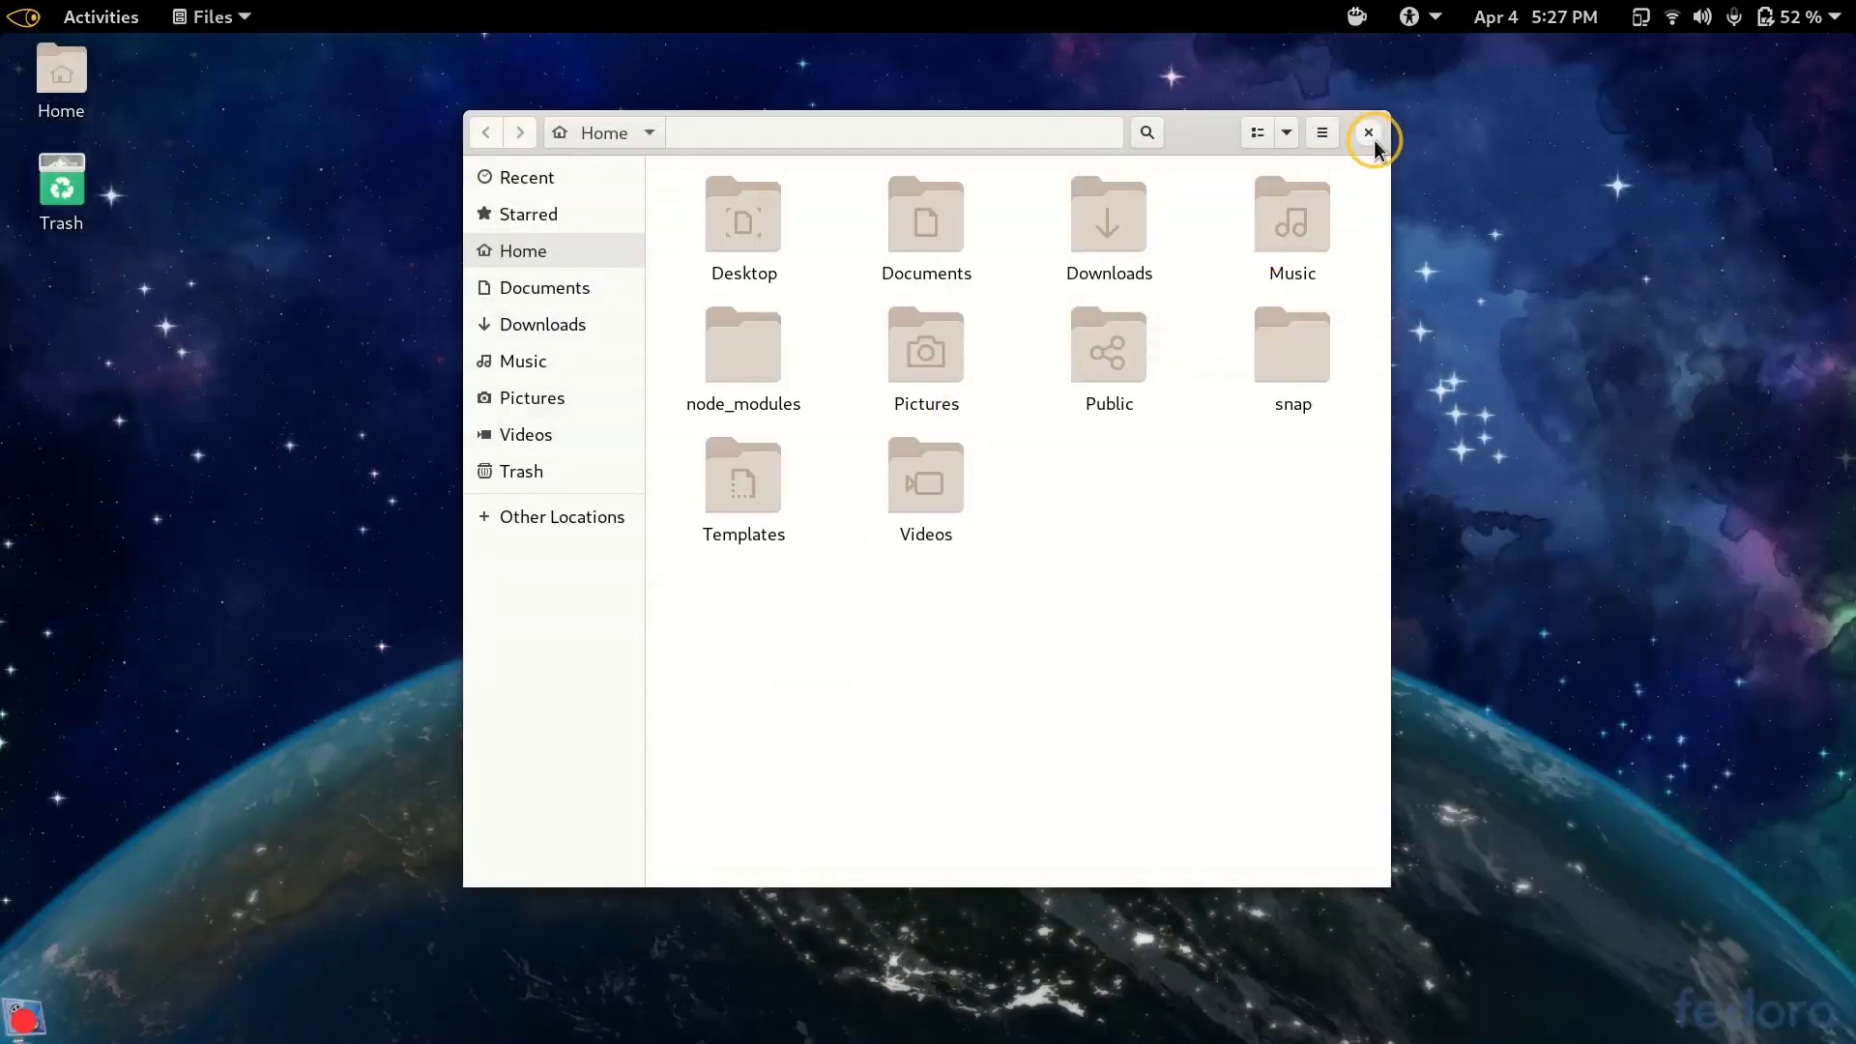
right_click(1204, 135)
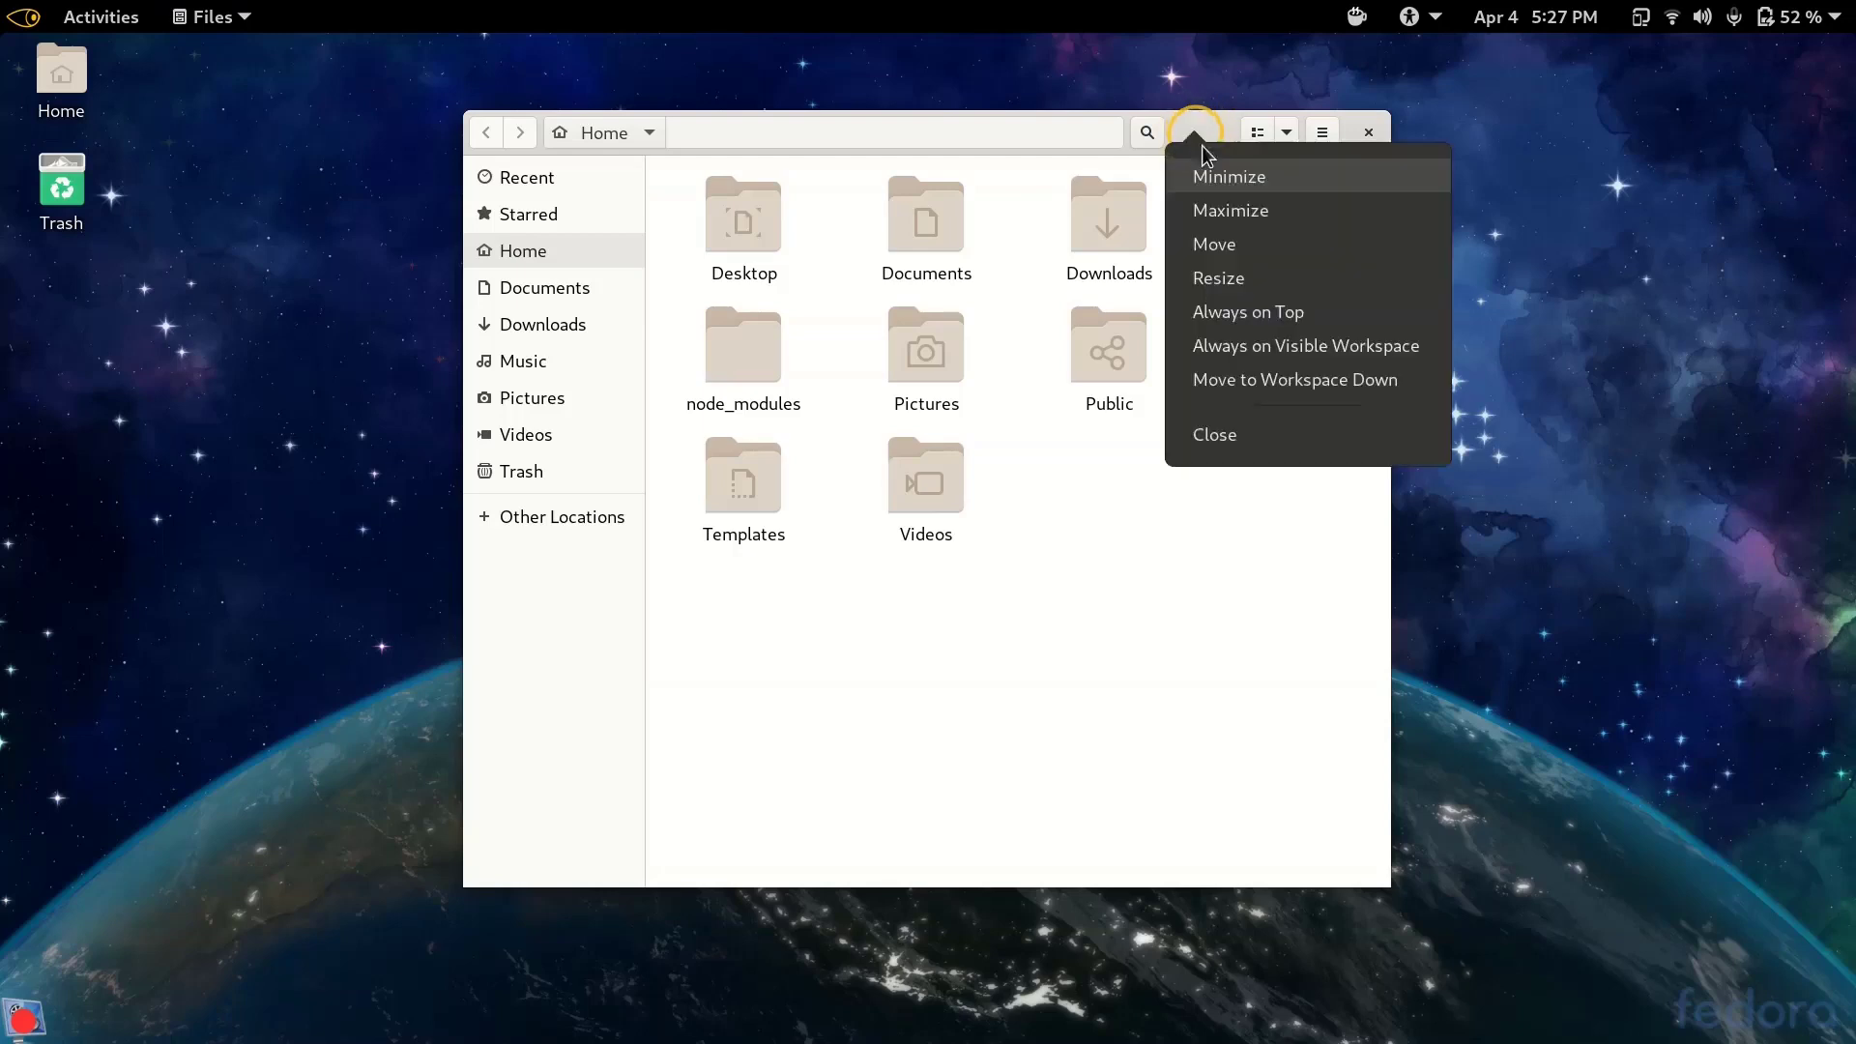
click(1203, 134)
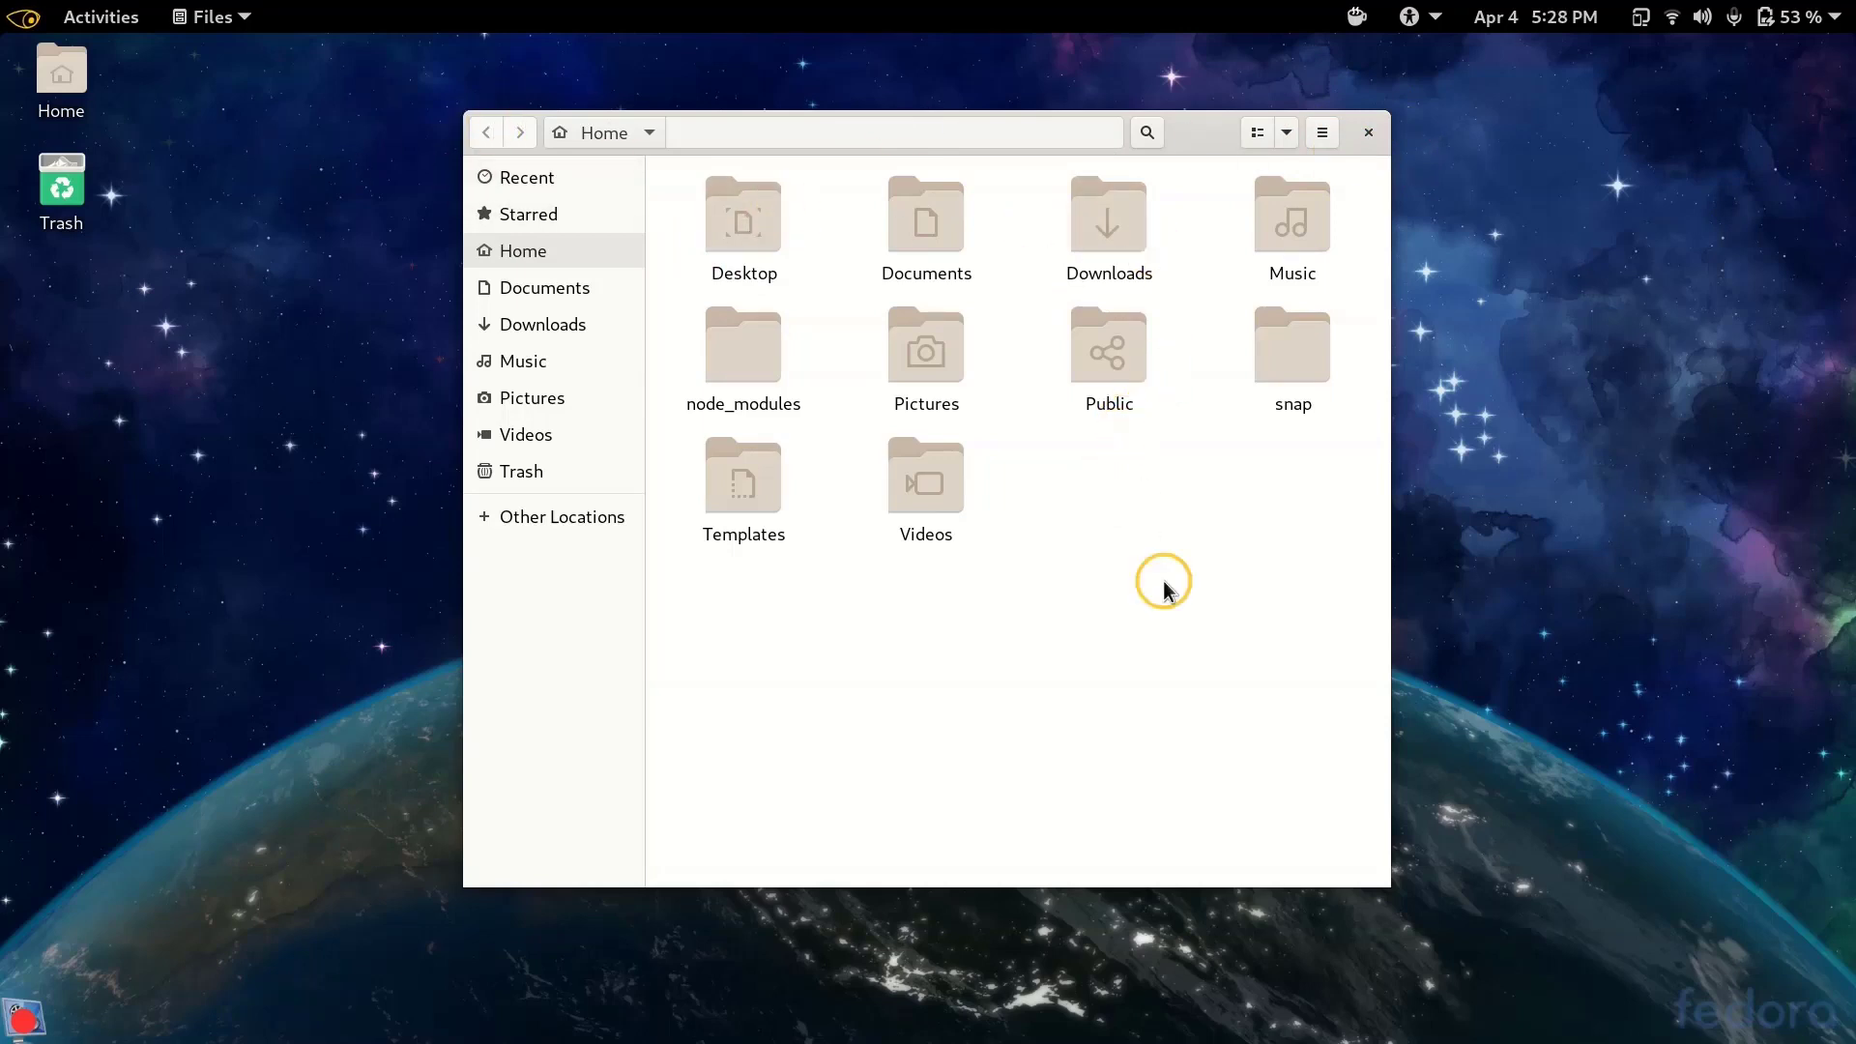
drag(1221, 621, 1222, 621)
- Search 'ter' in Activities and launch Terminal
key(super)
text(t)
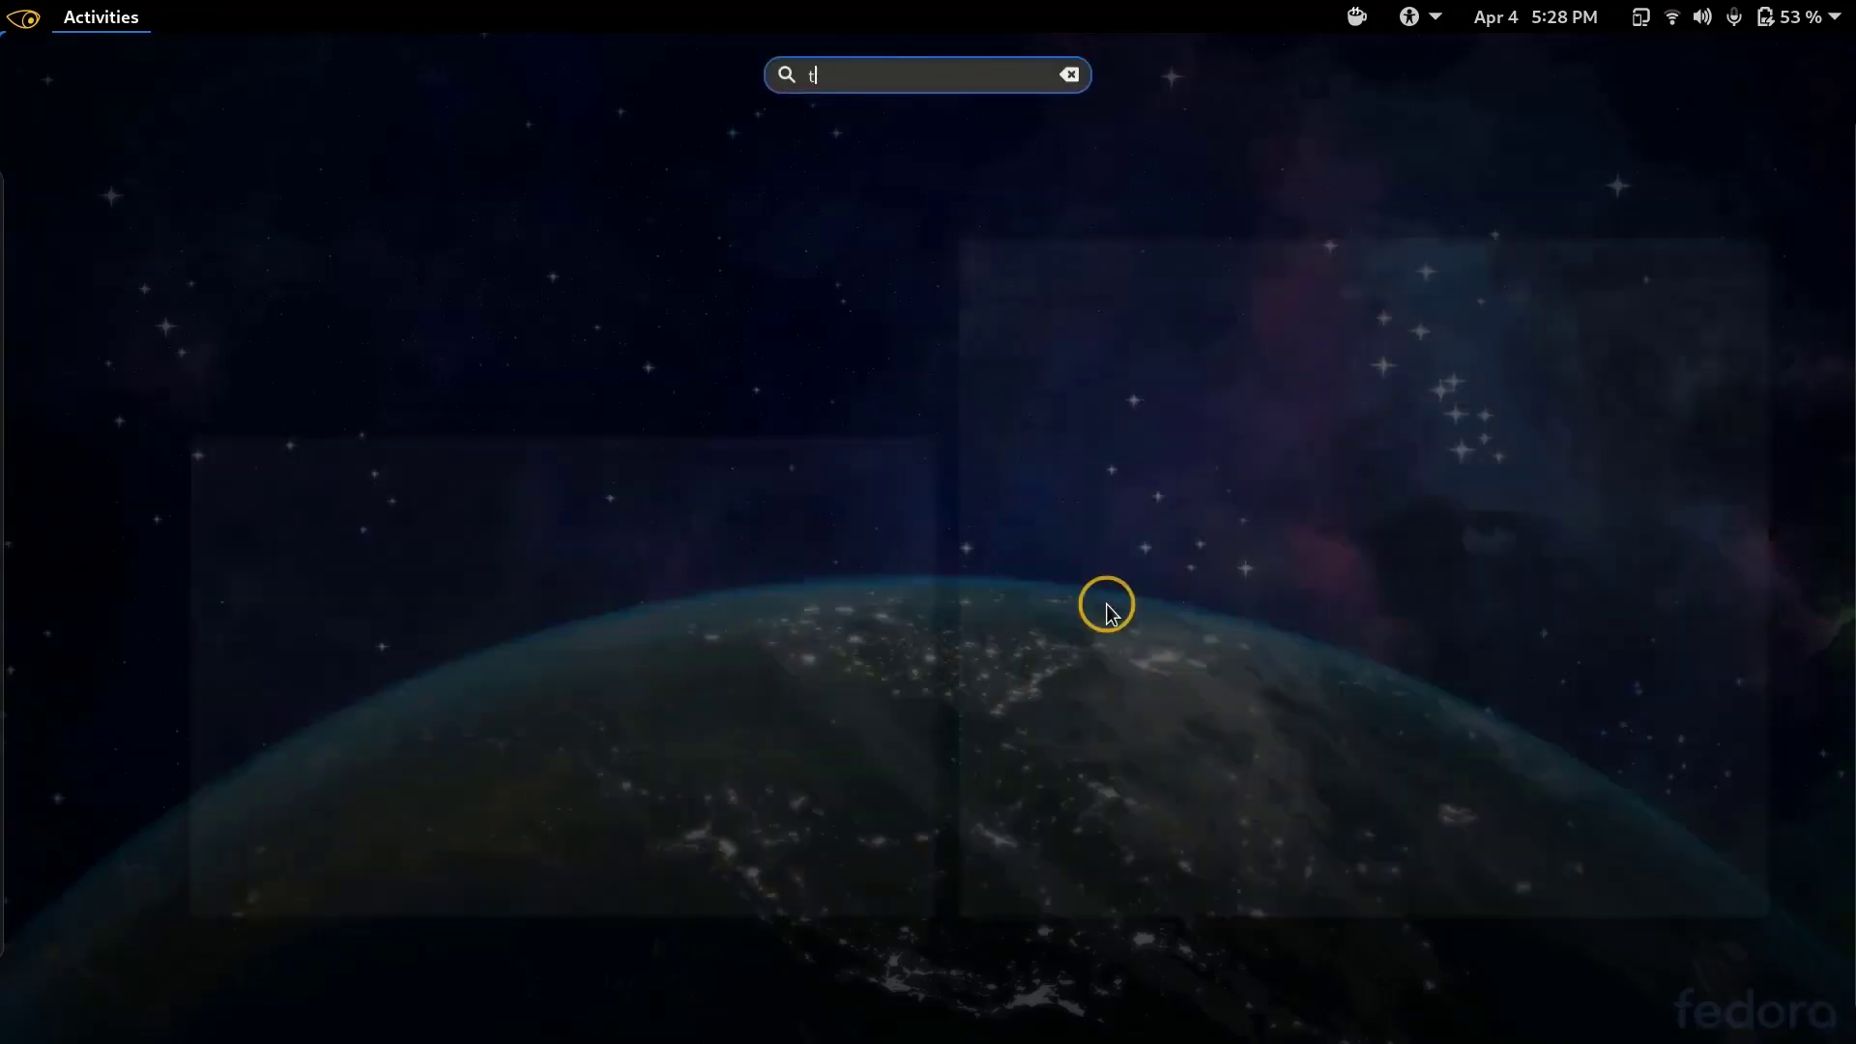
text(er)
key(Return)
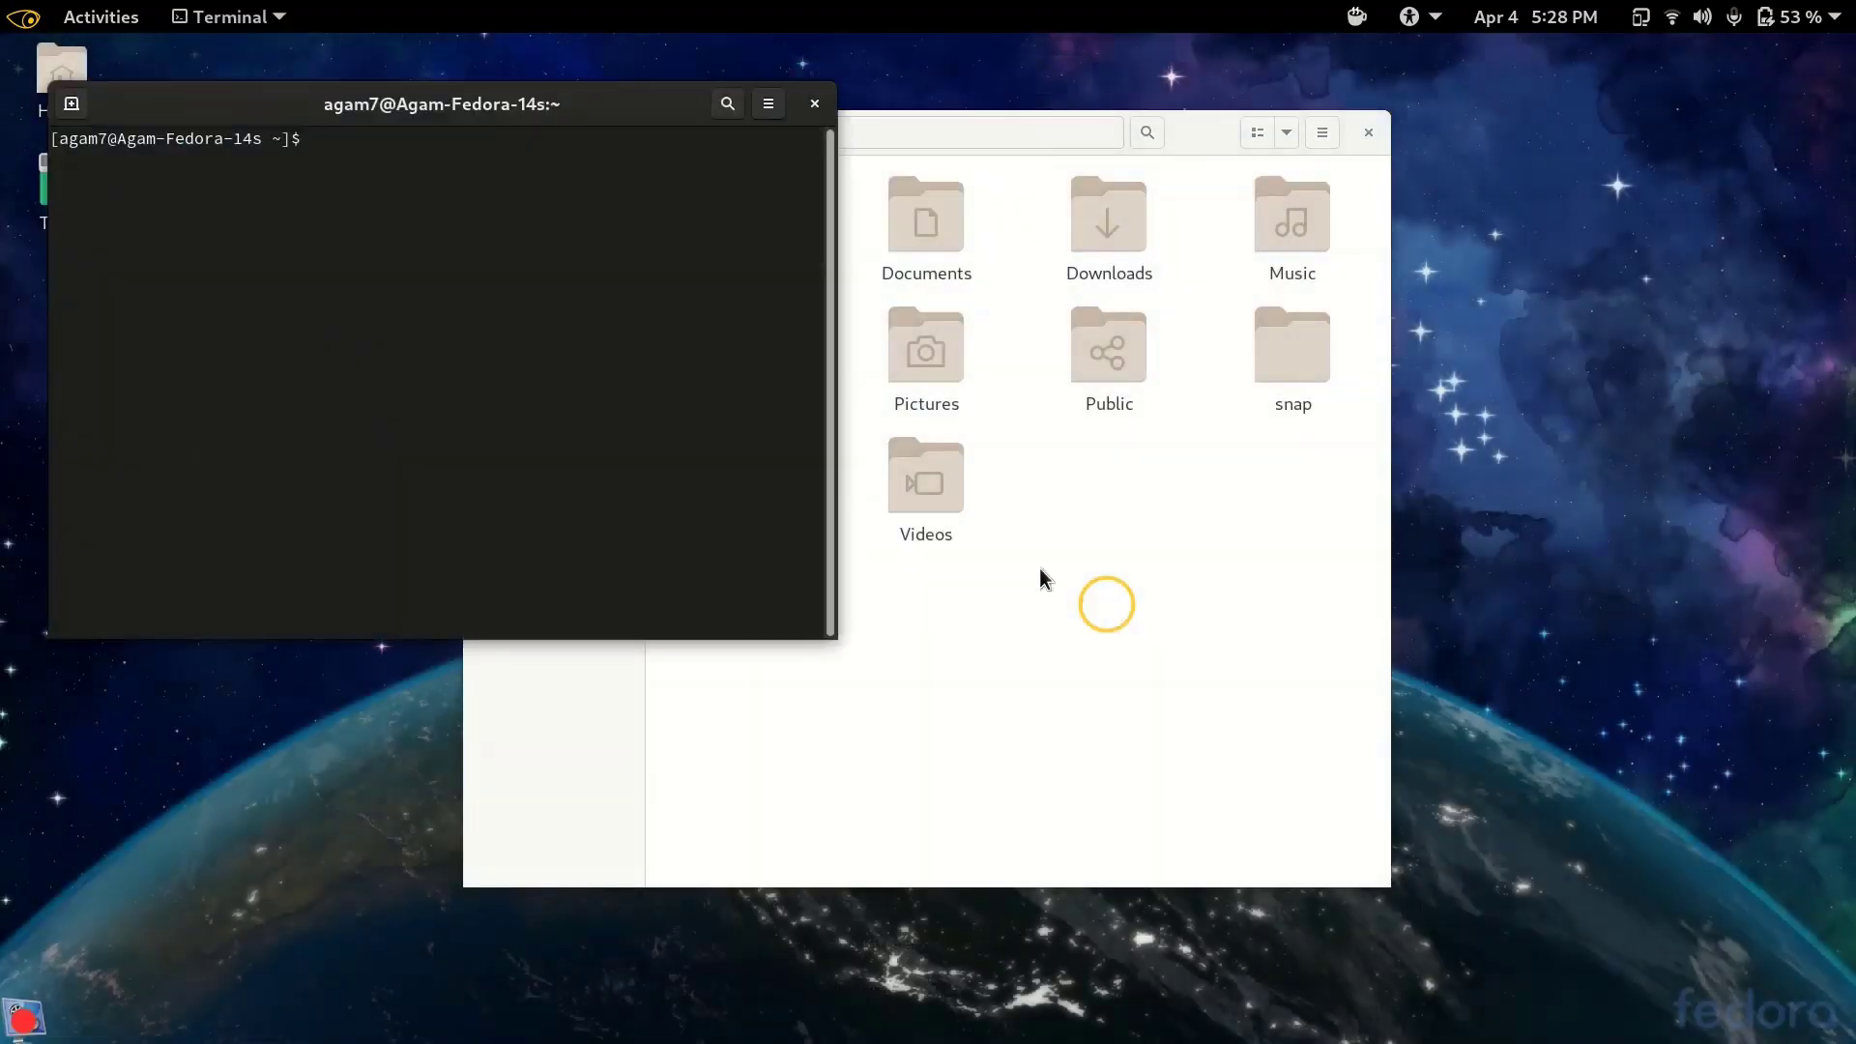
- Type 'sudo dnf install gnome-tweak-tool' in the terminal and close the Files window
text(sudo dnf i)
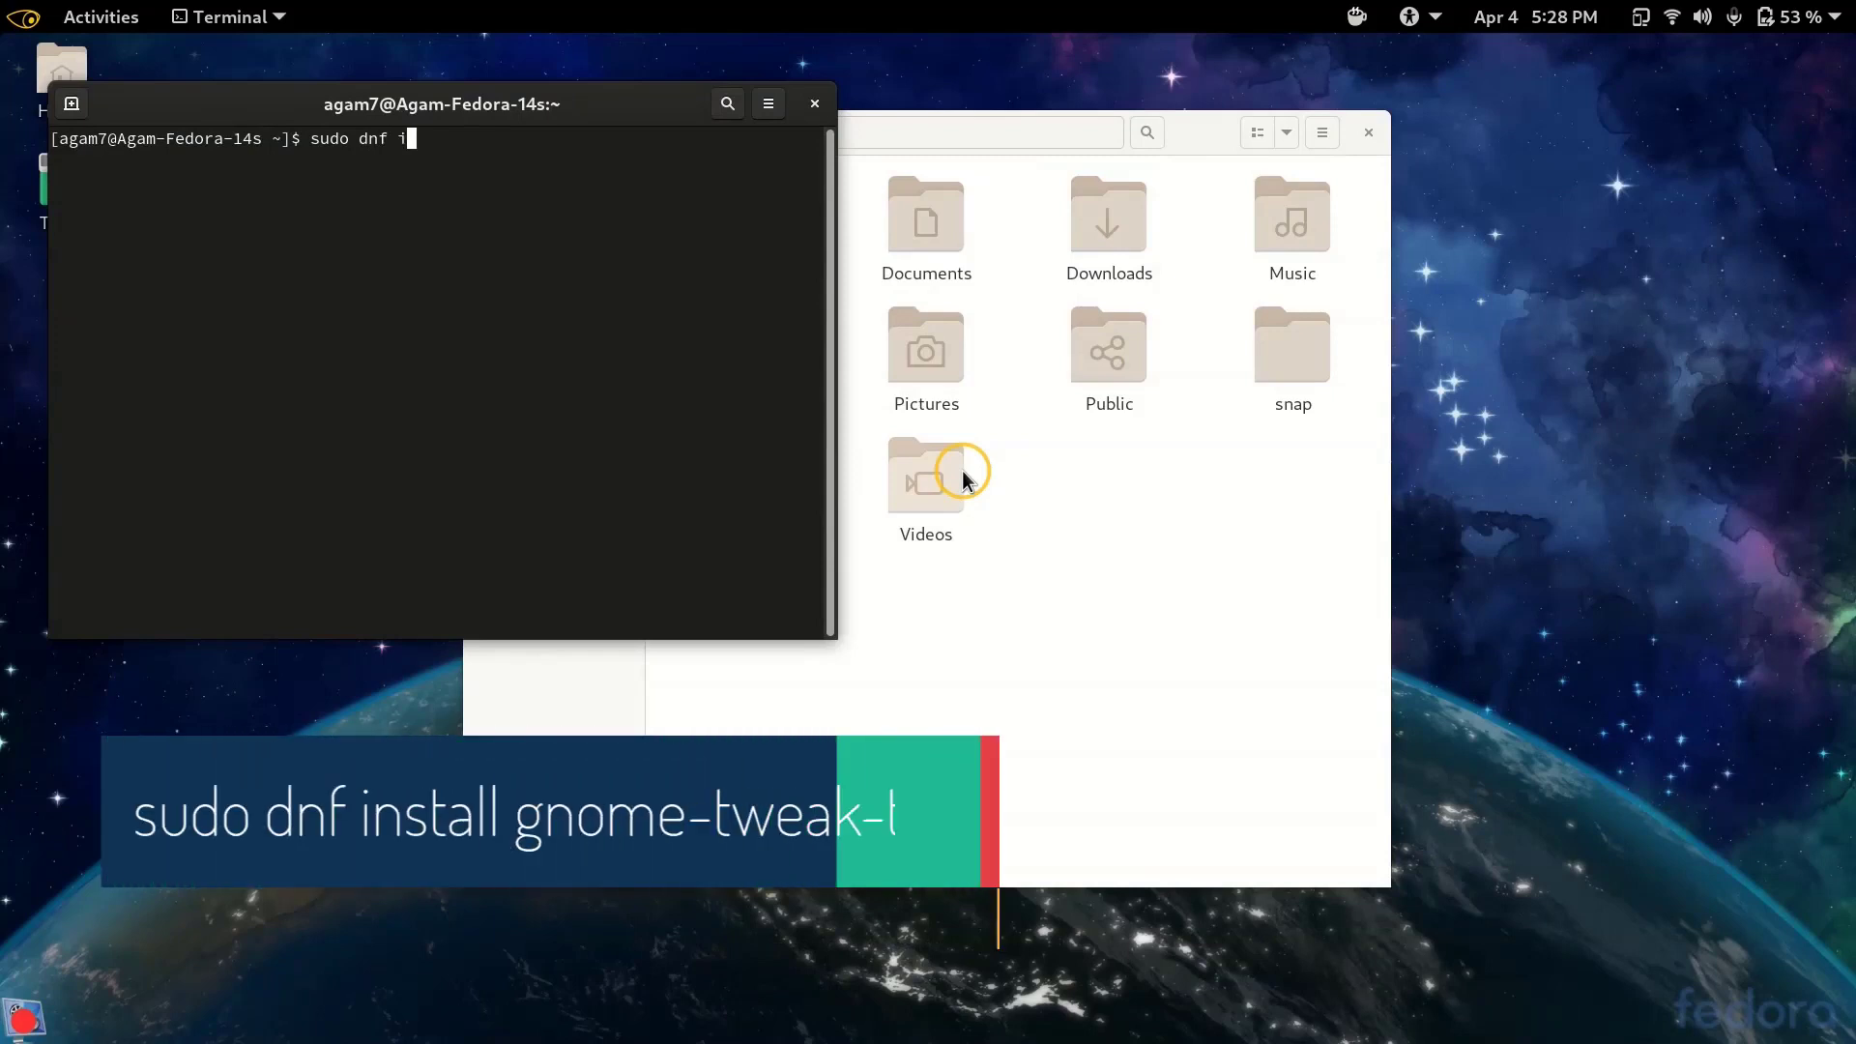
text(n)
click(1368, 133)
click(670, 329)
text(stall gnome-tweak-tool)
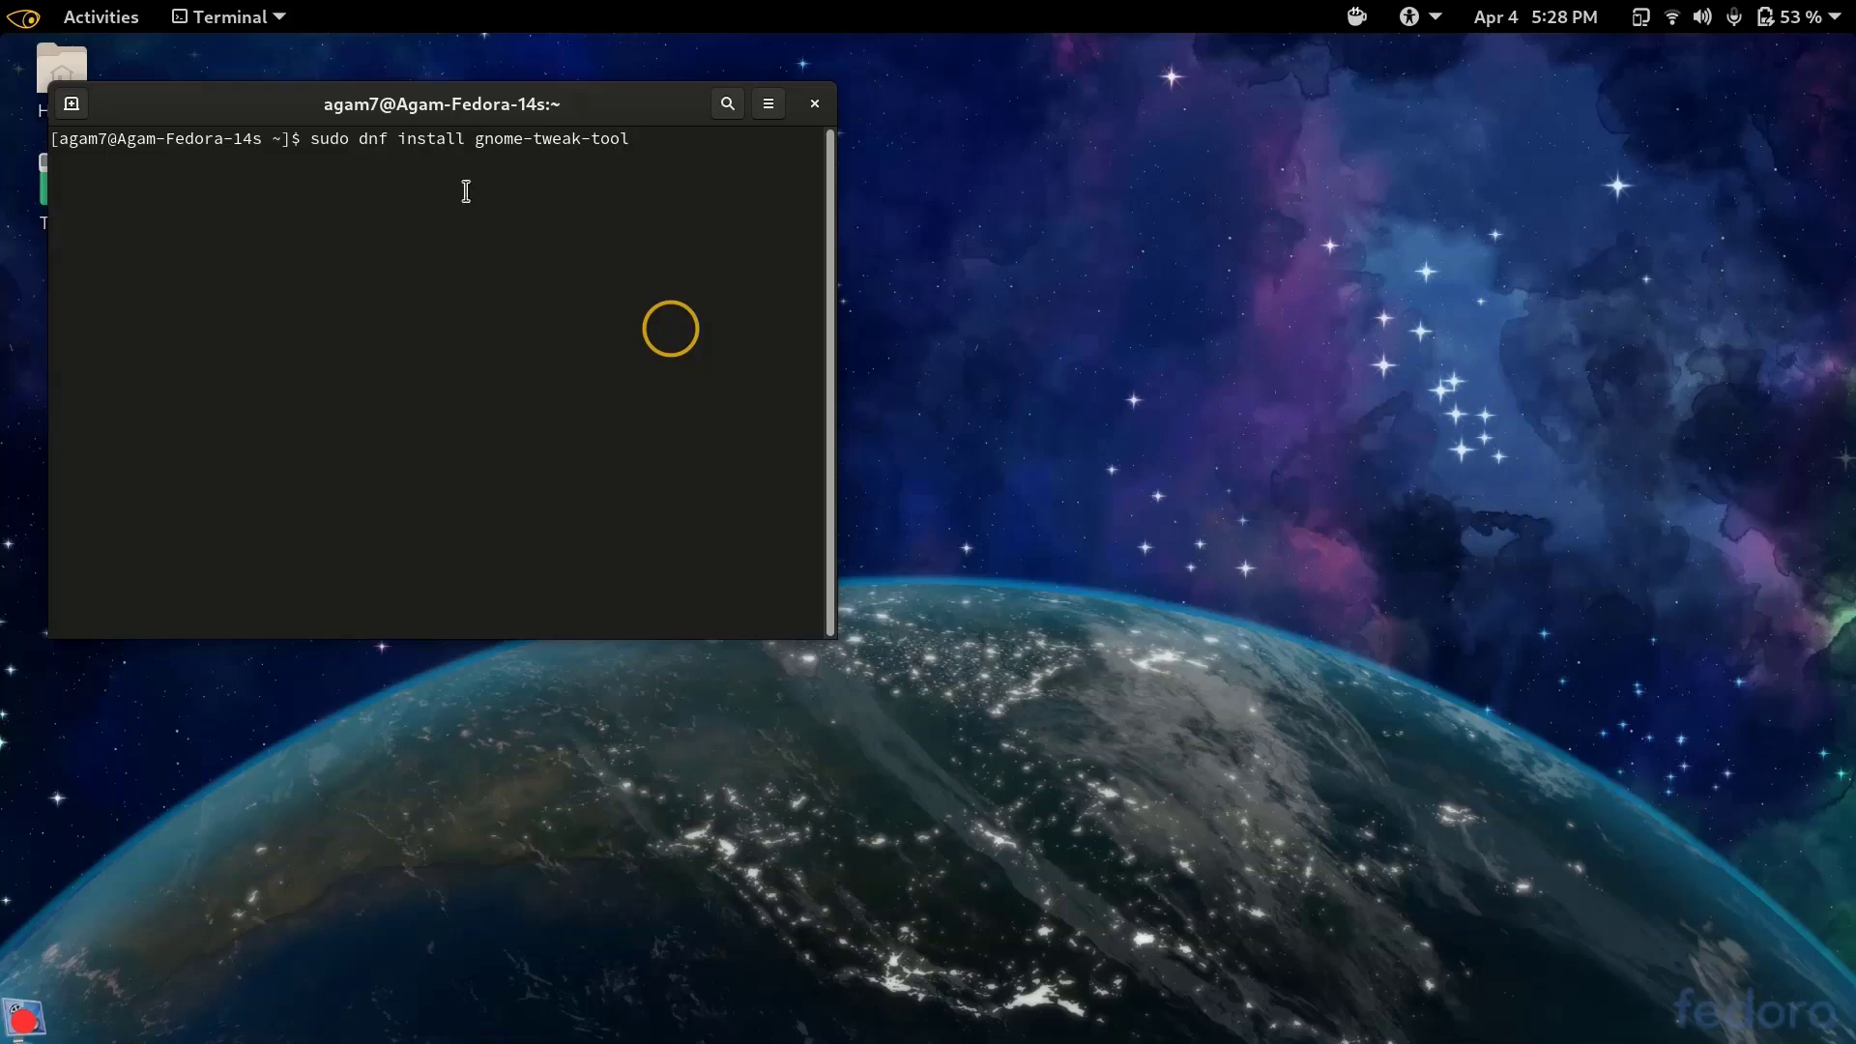
- Run the install with the sudo password, confirm with 'y', then 'exit' the terminal
key(Return)
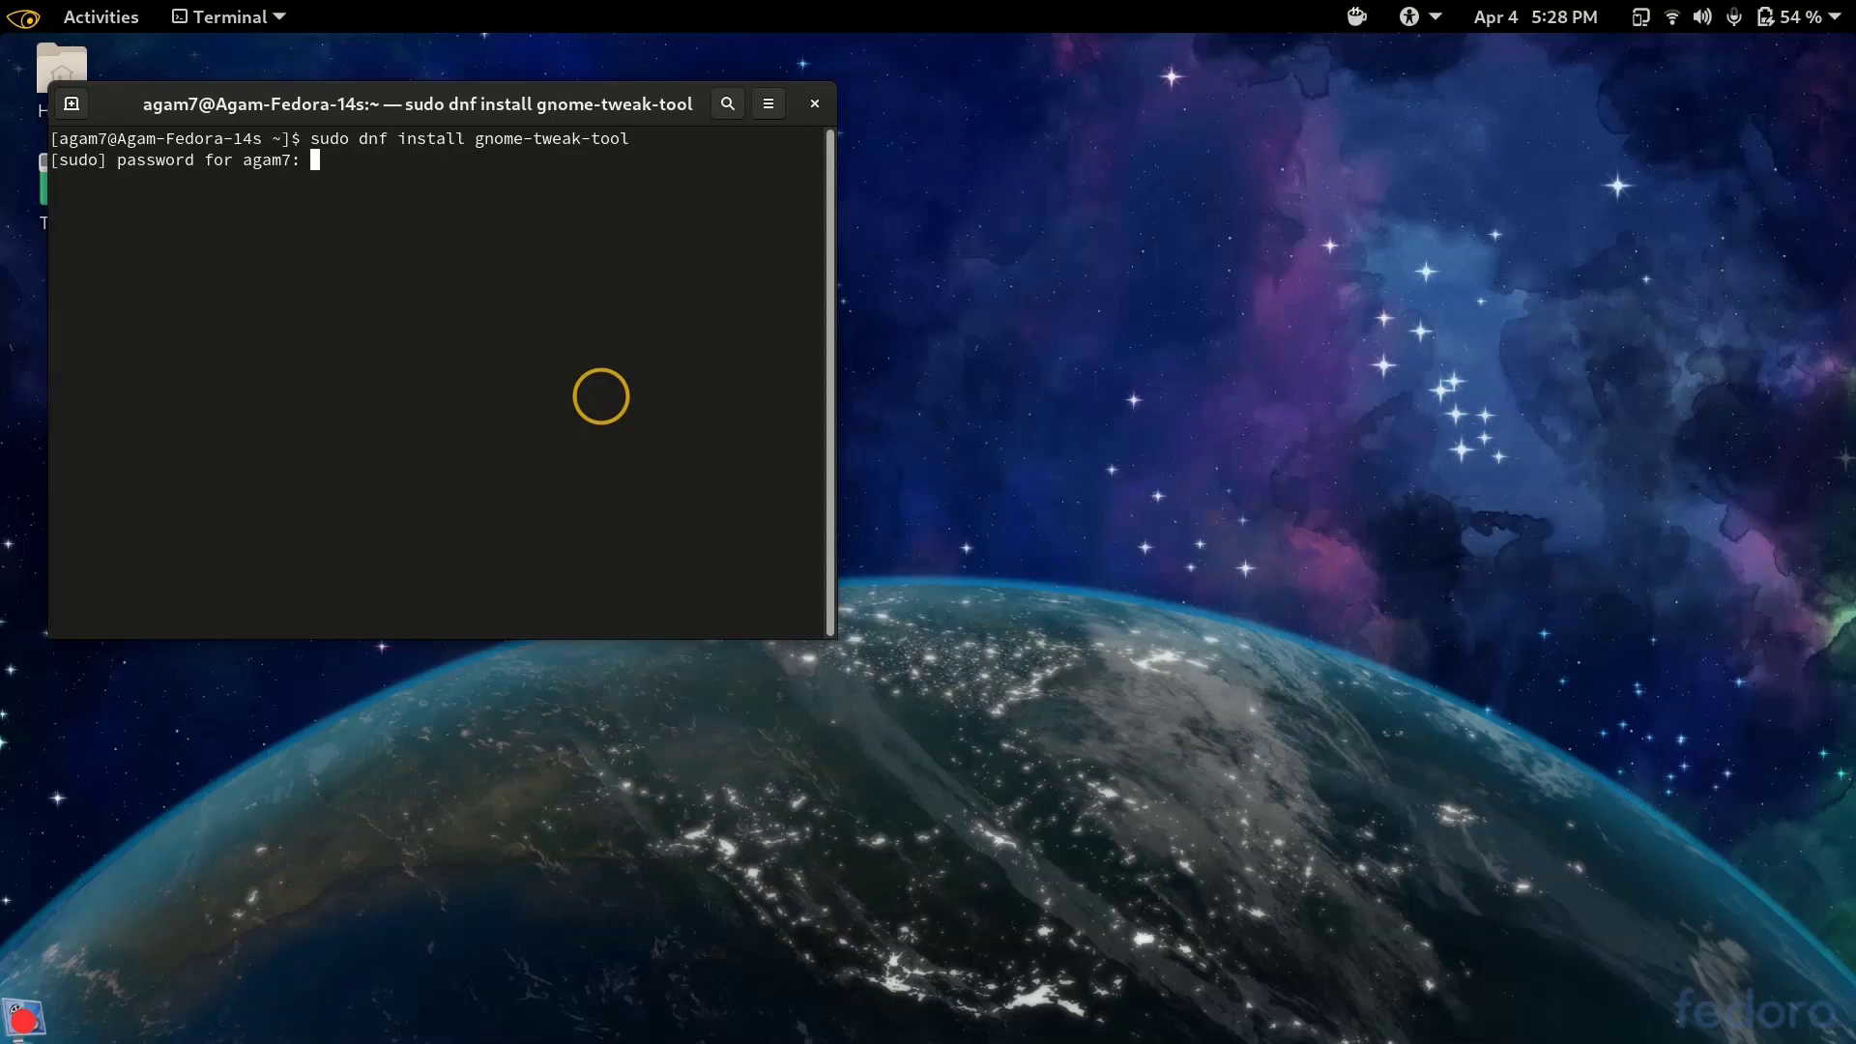
key(Return)
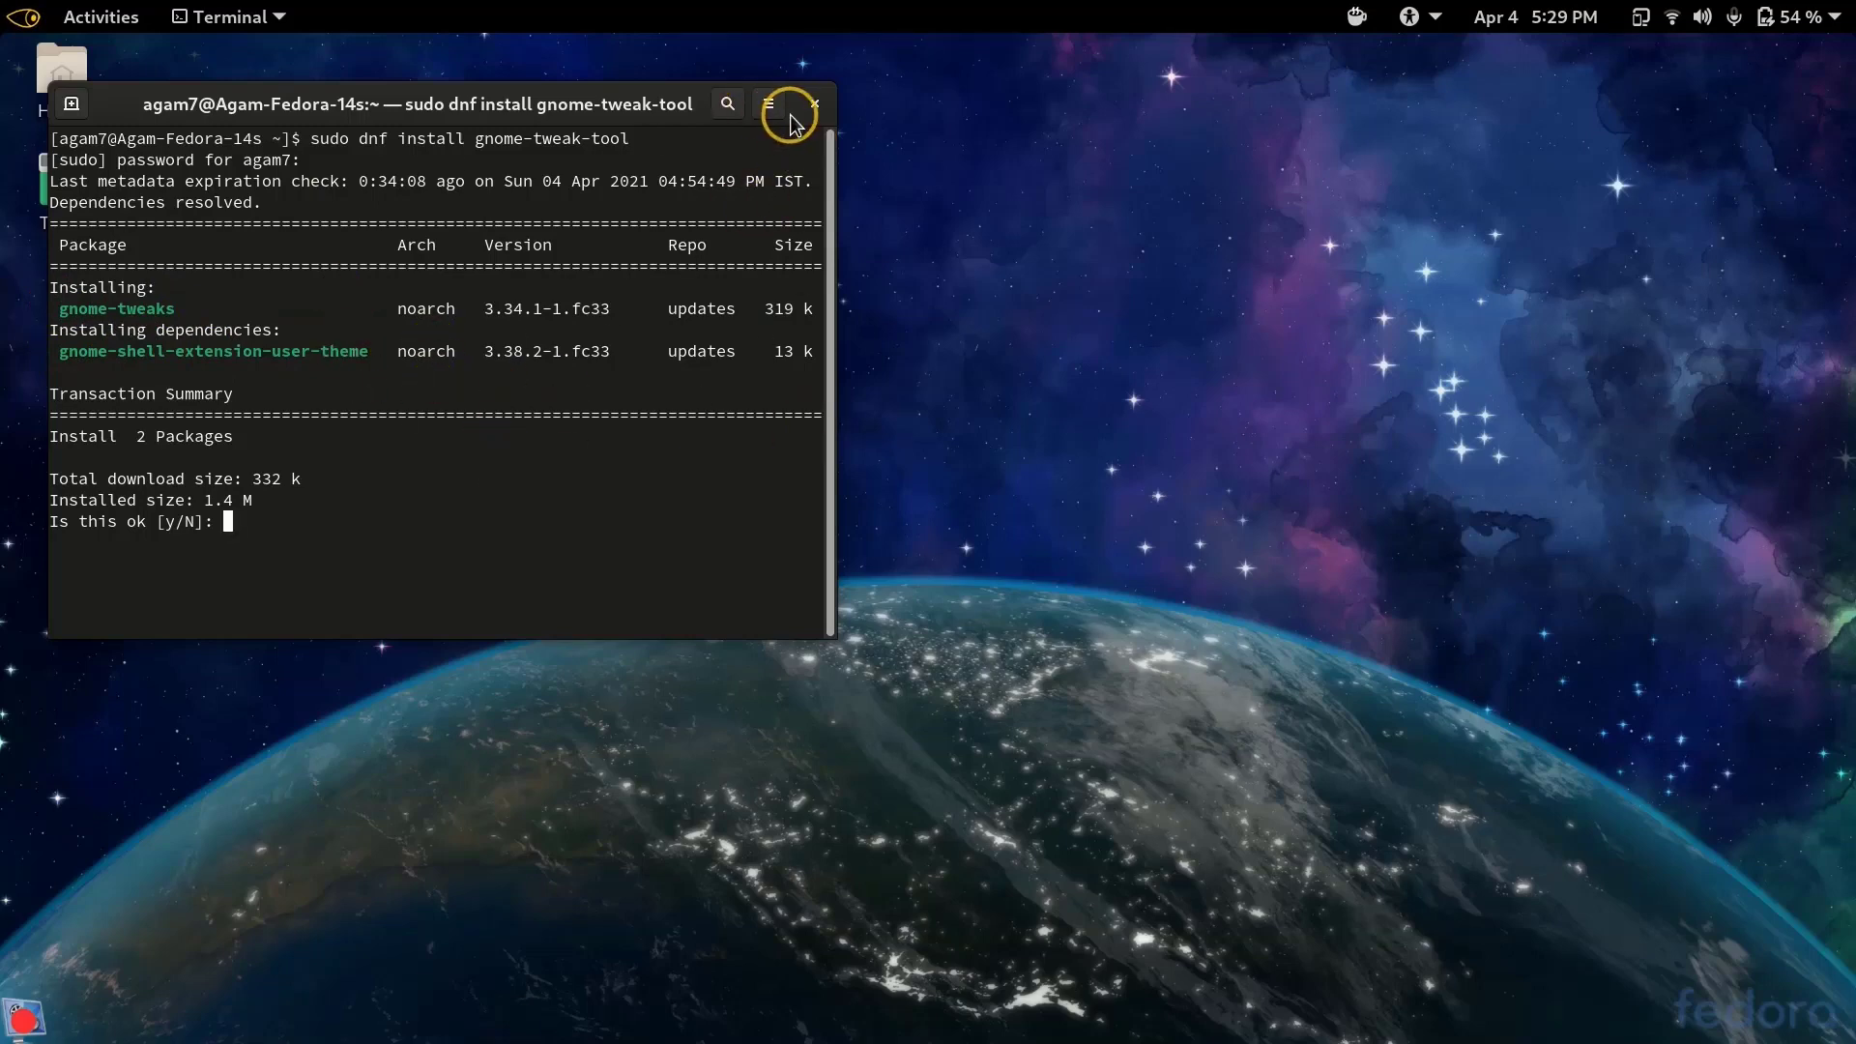
text(y)
key(Return)
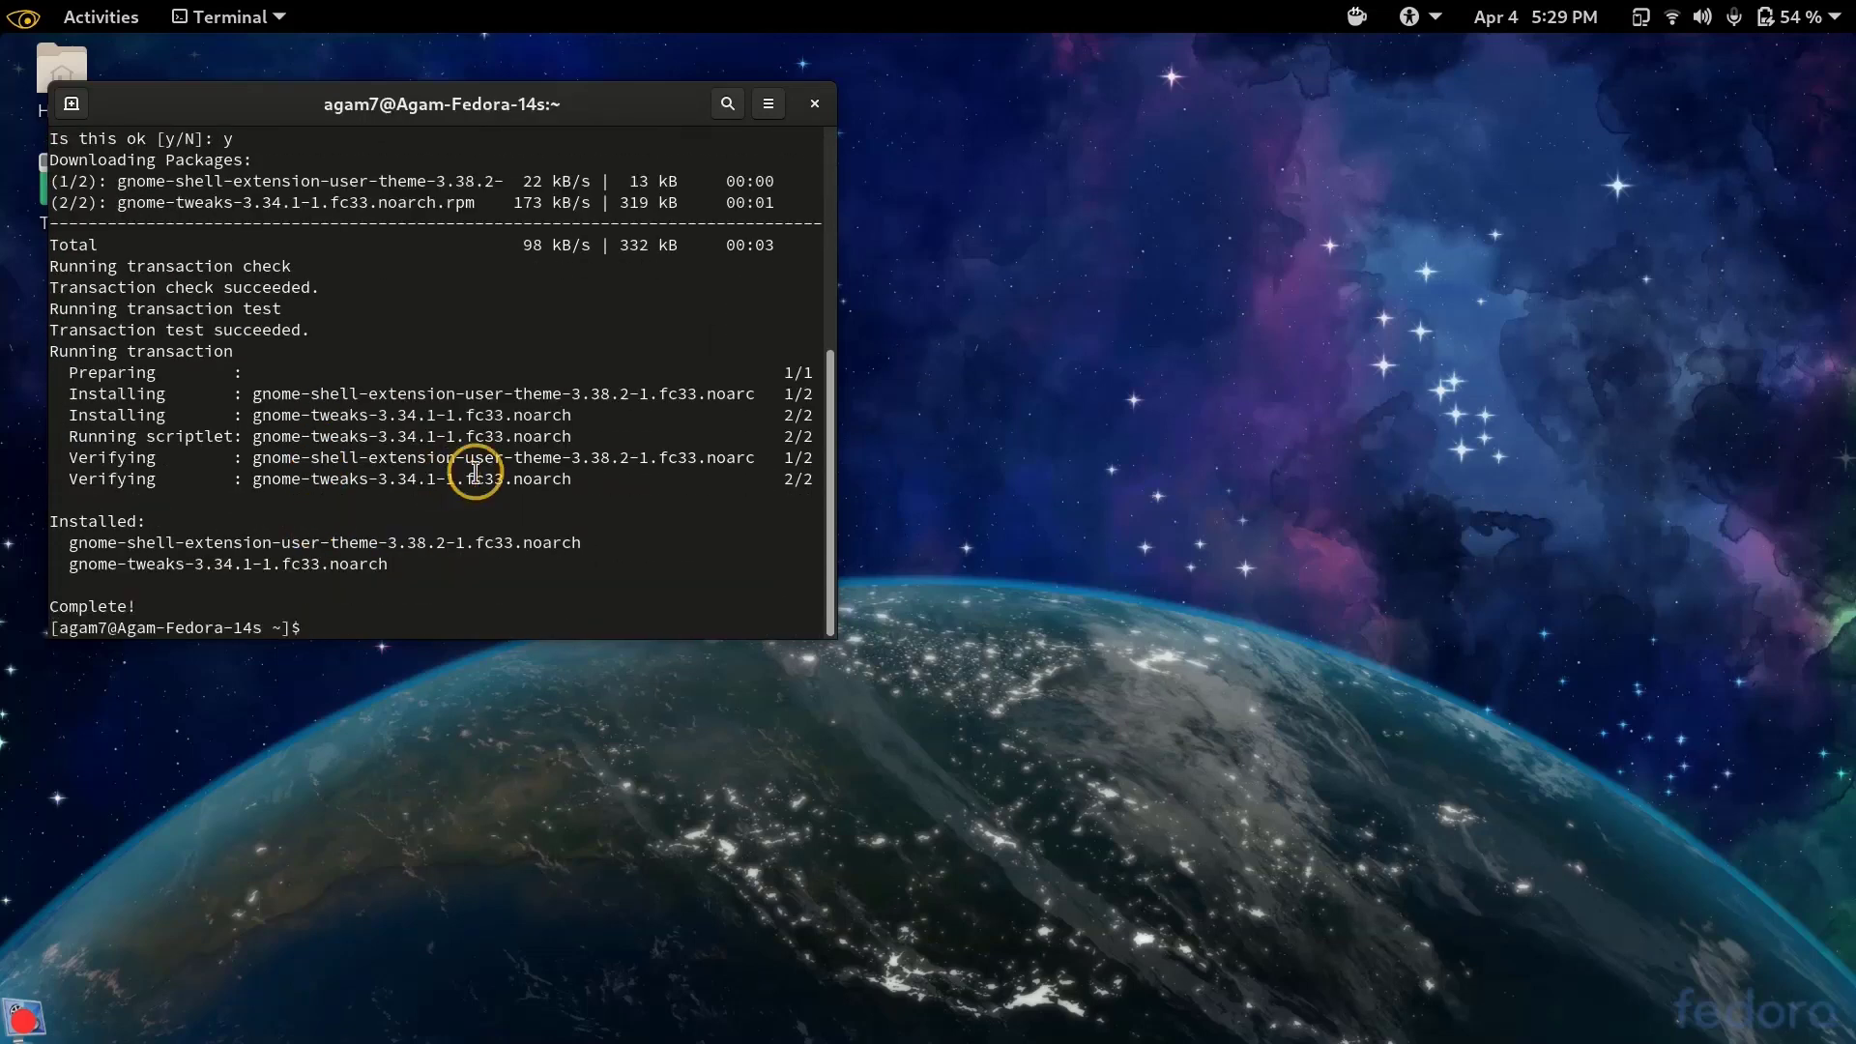
text(exit)
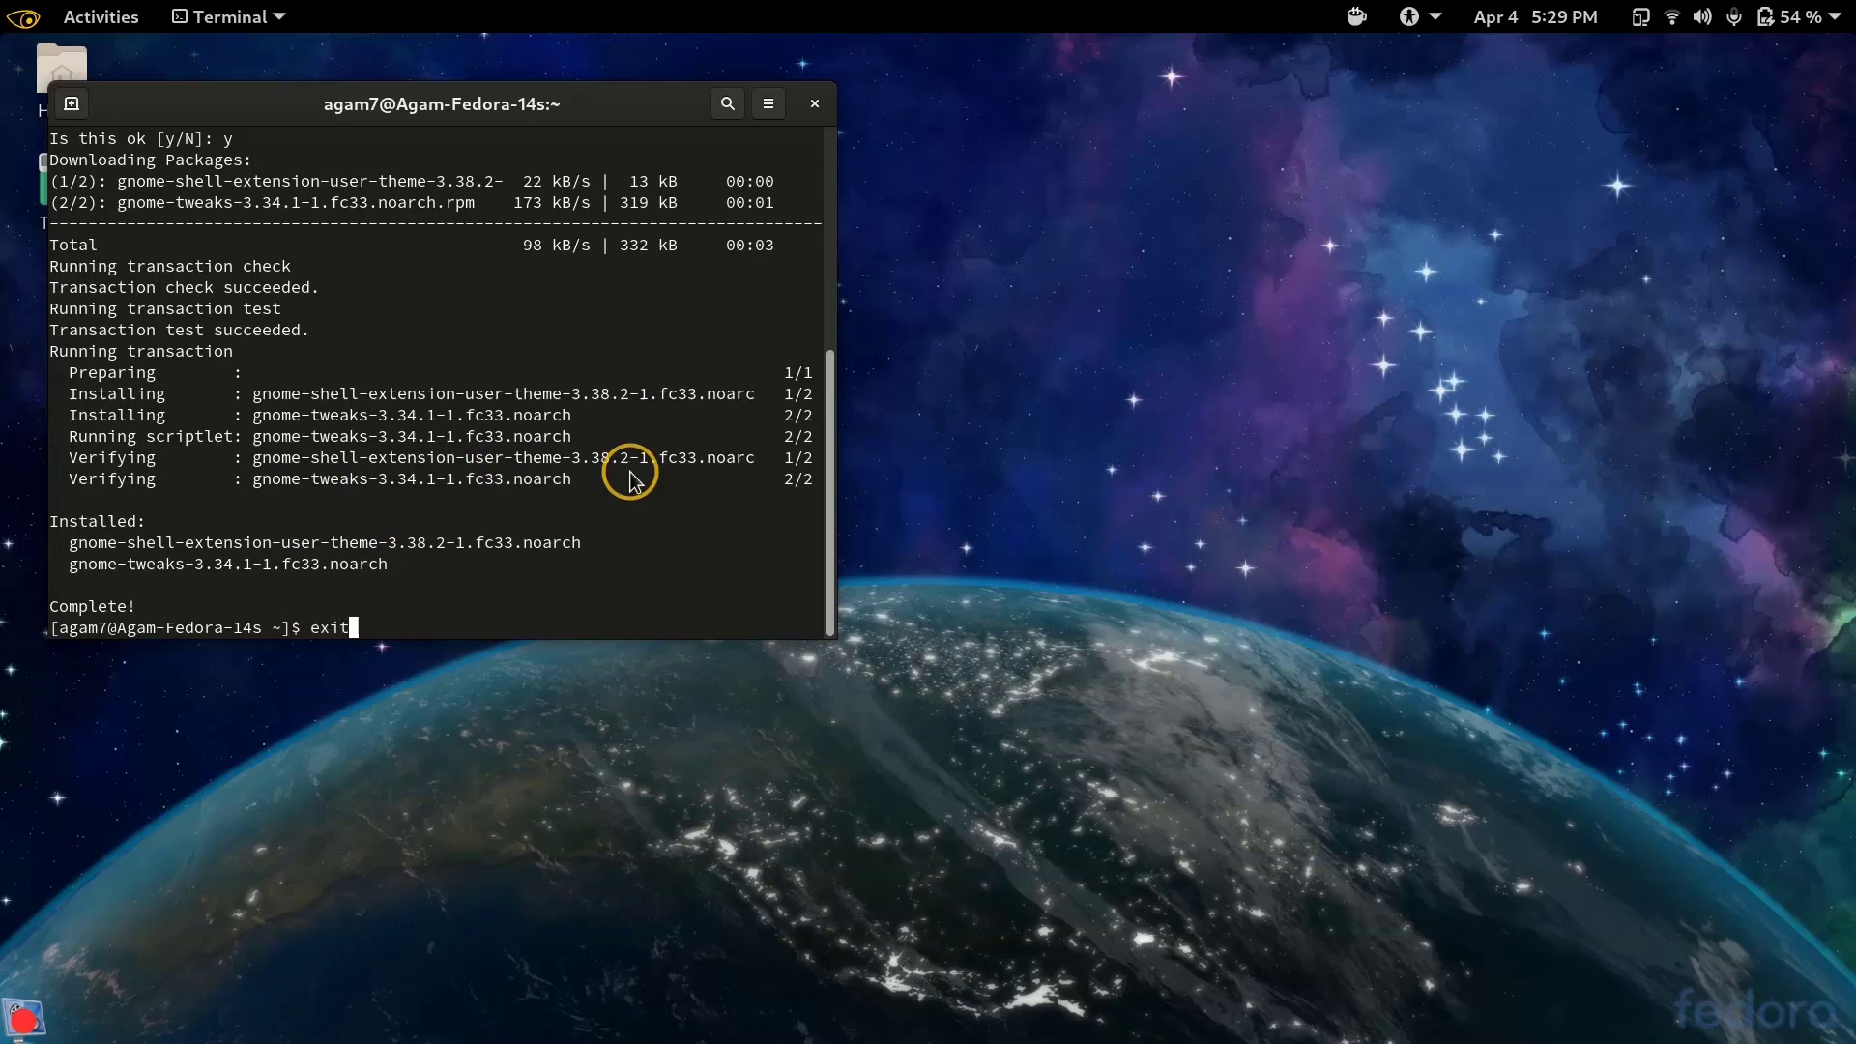
key(Return)
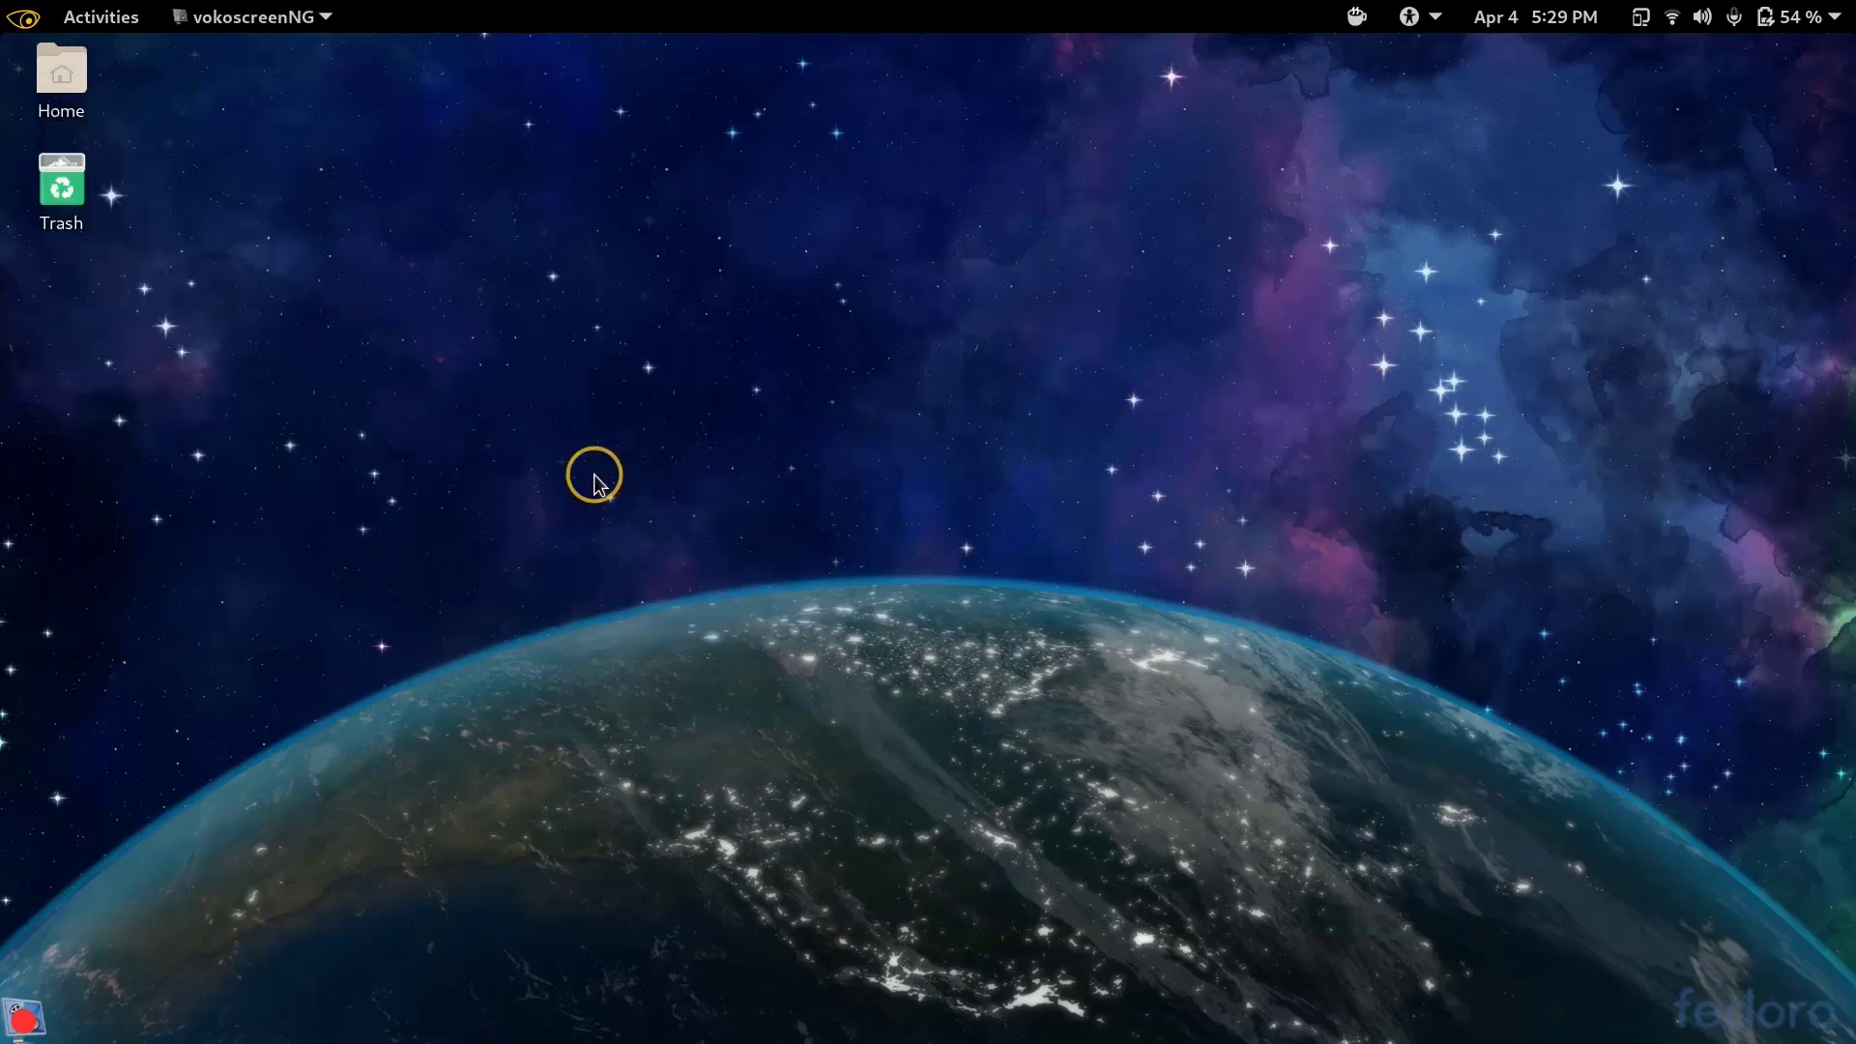
- Search 'tweak' in Show Applications and launch Tweaks
key(super)
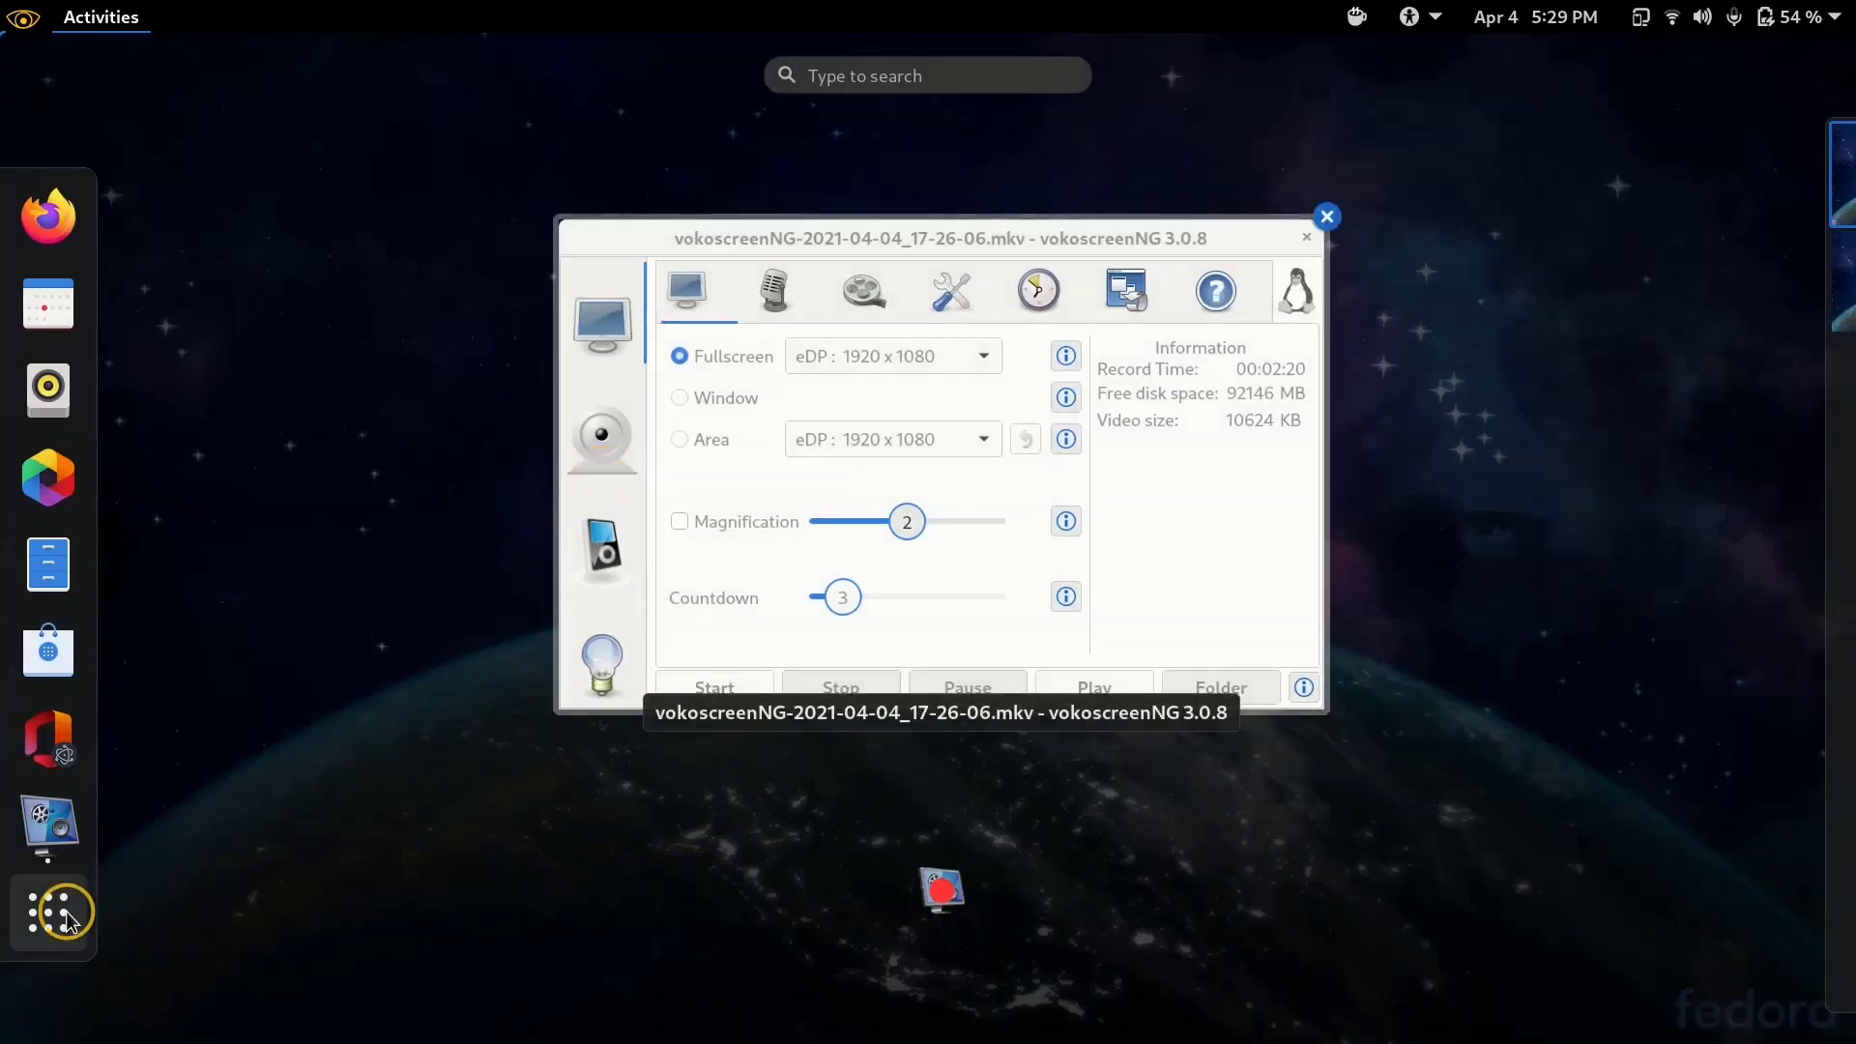
click(68, 918)
click(840, 82)
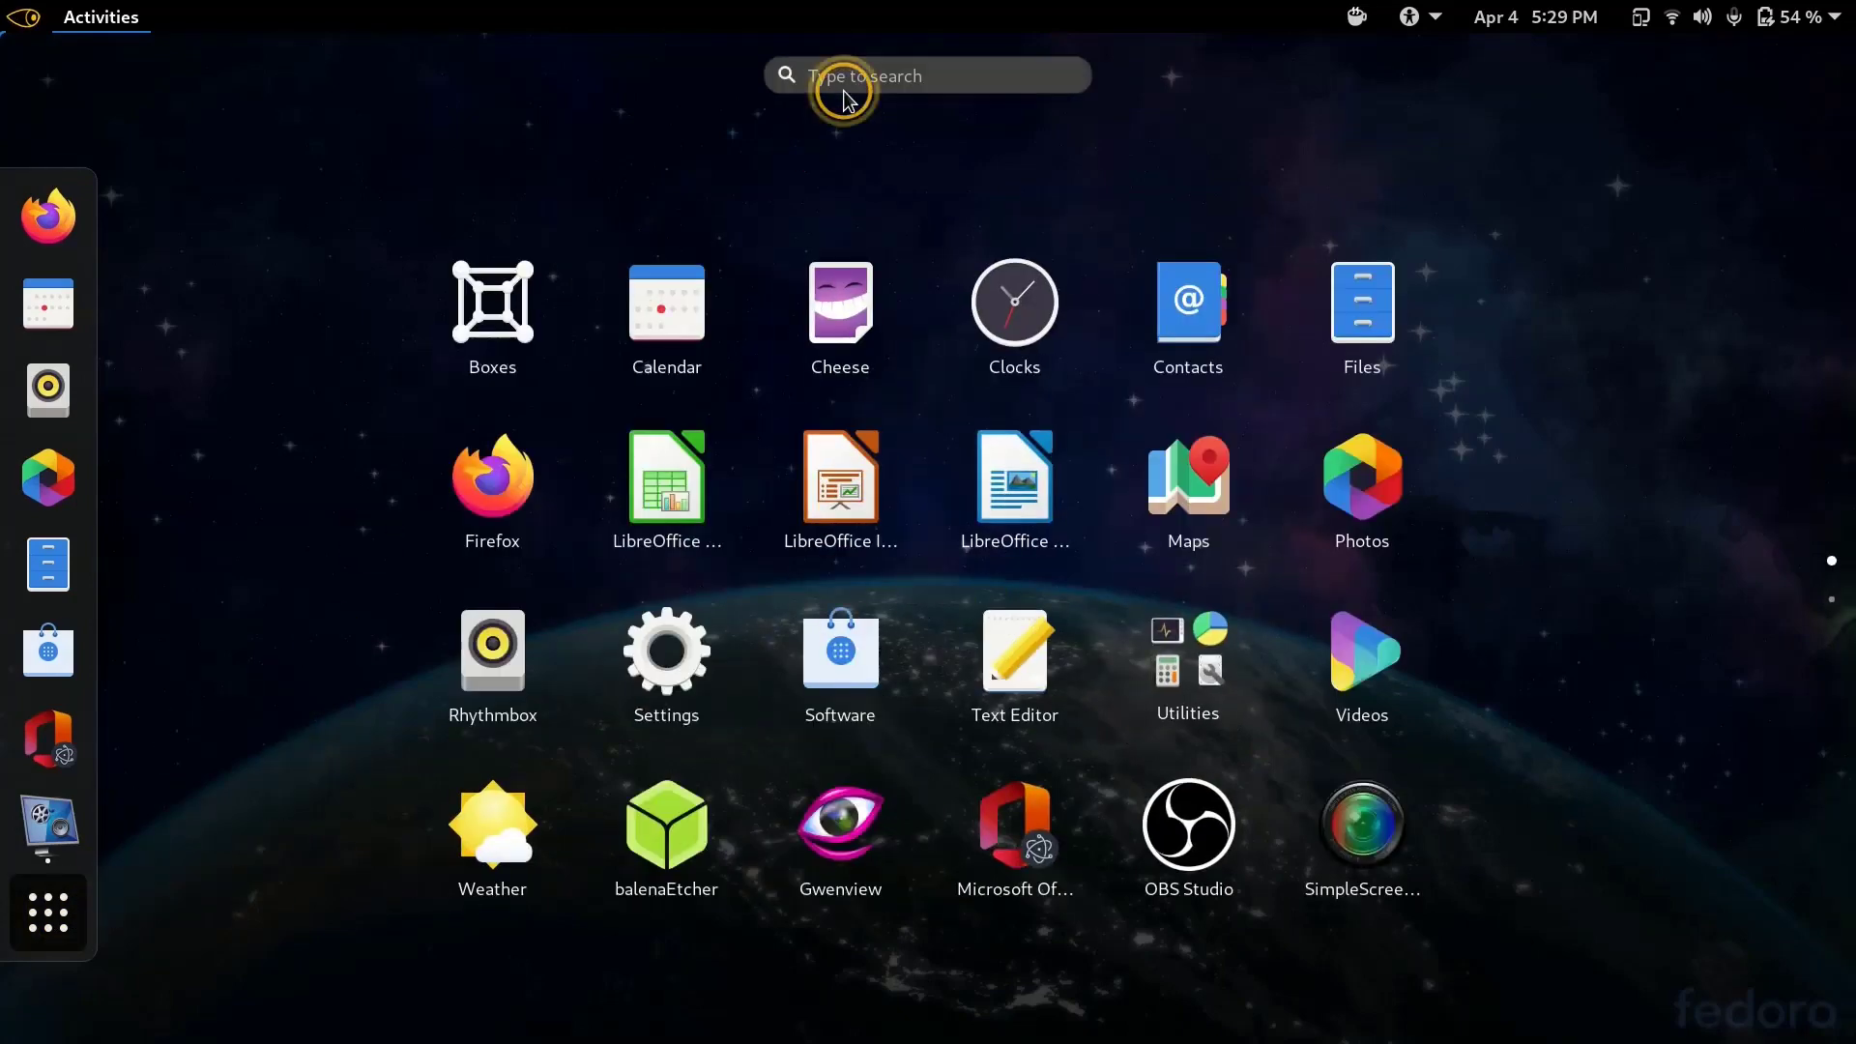
text(tweaks)
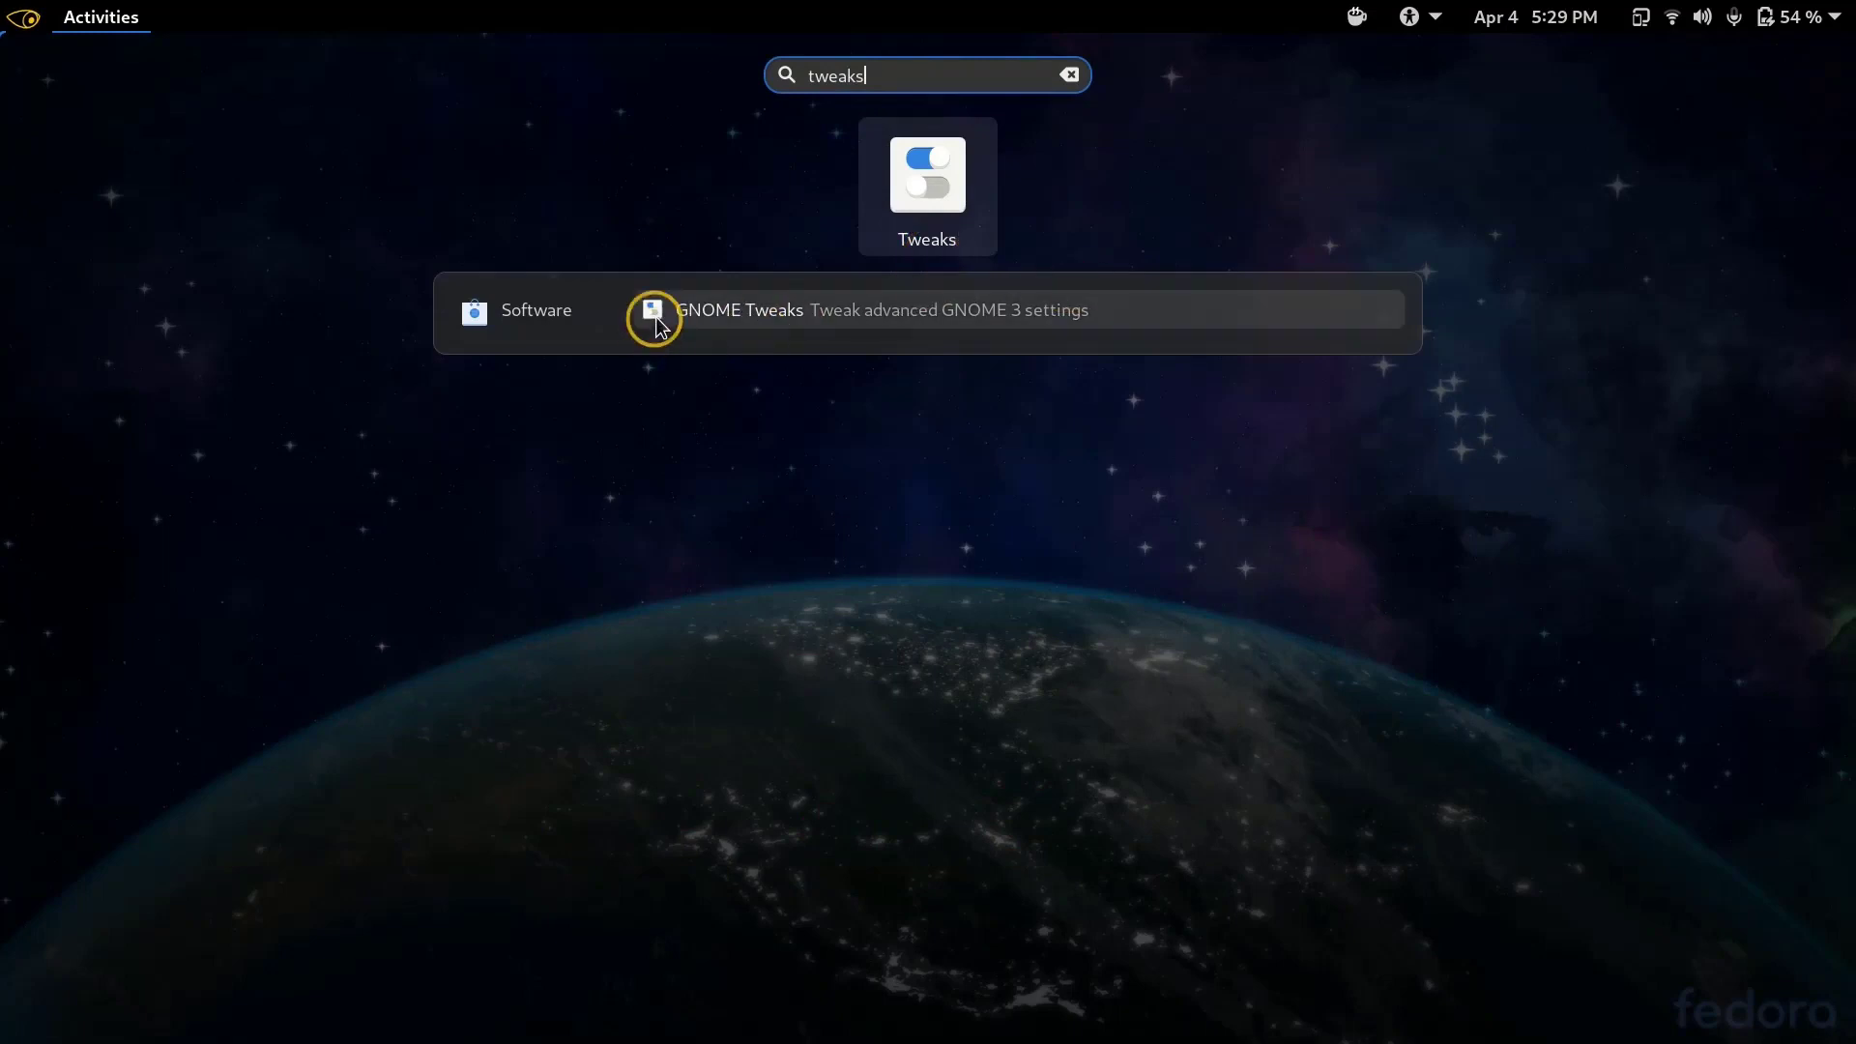
click(948, 194)
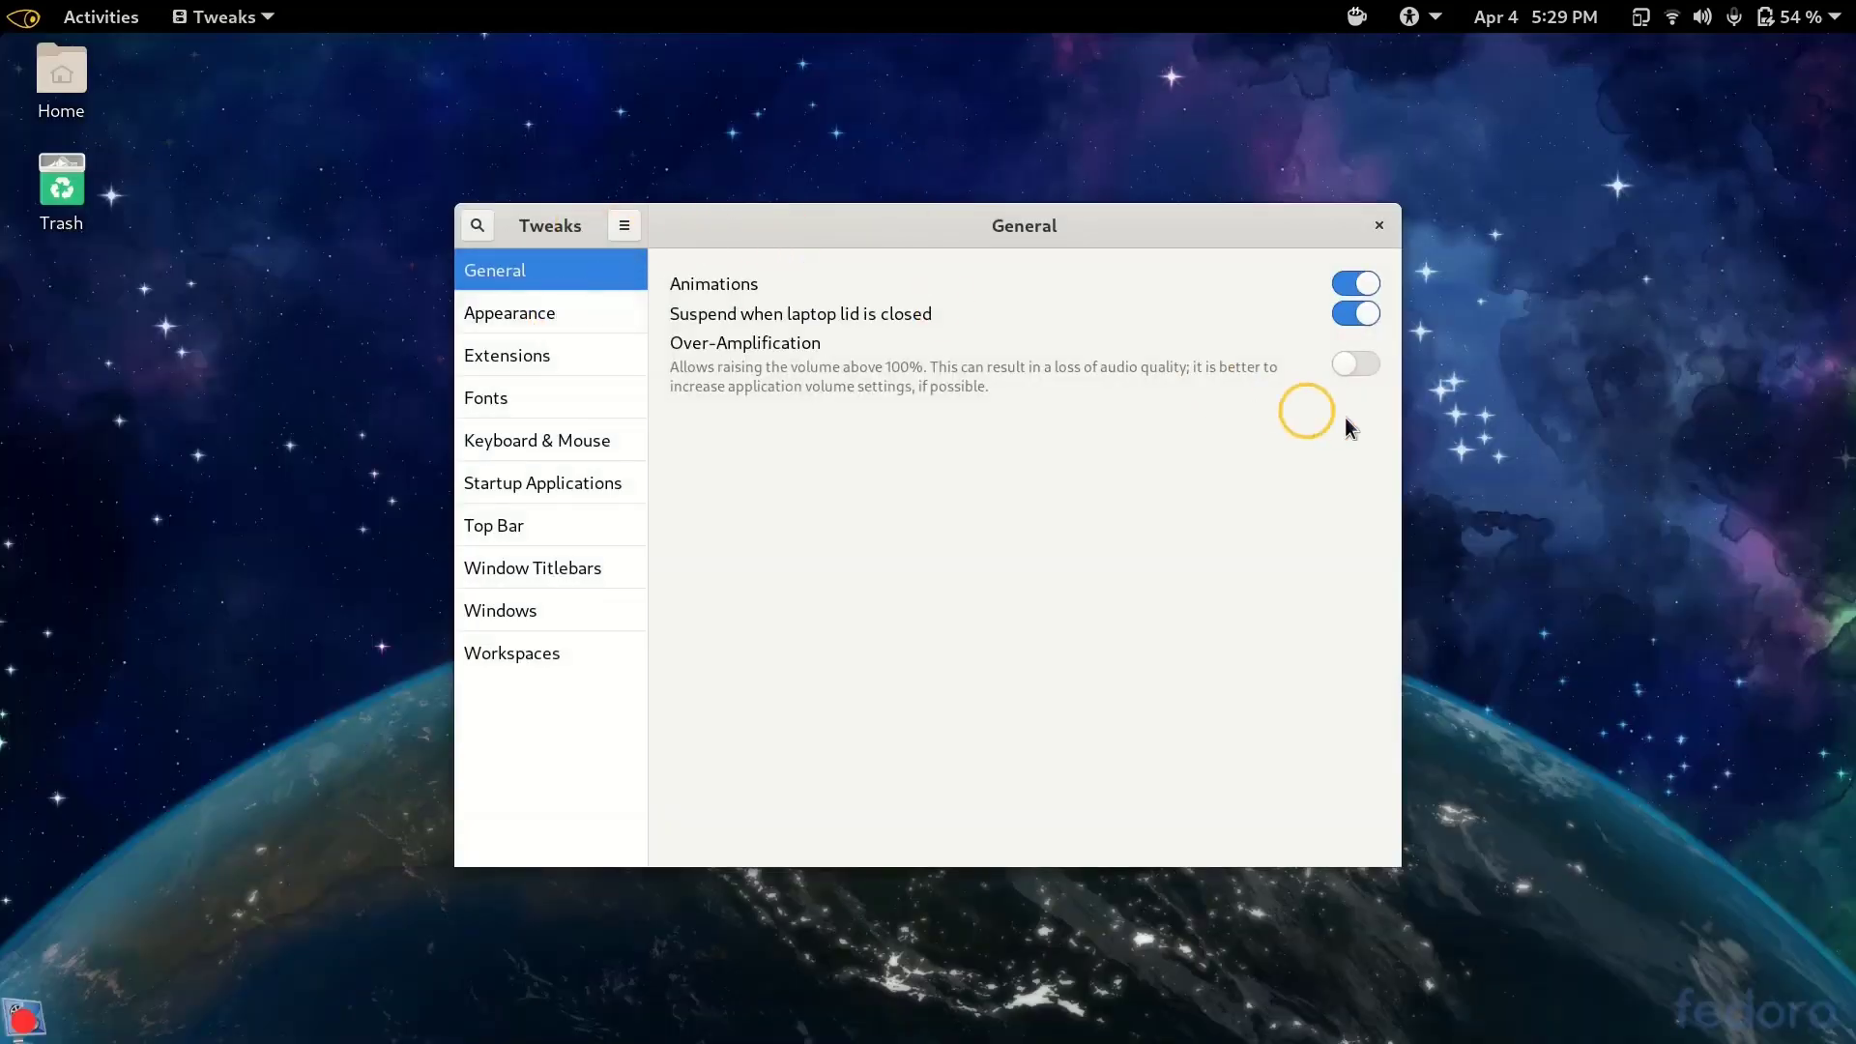
click(602, 309)
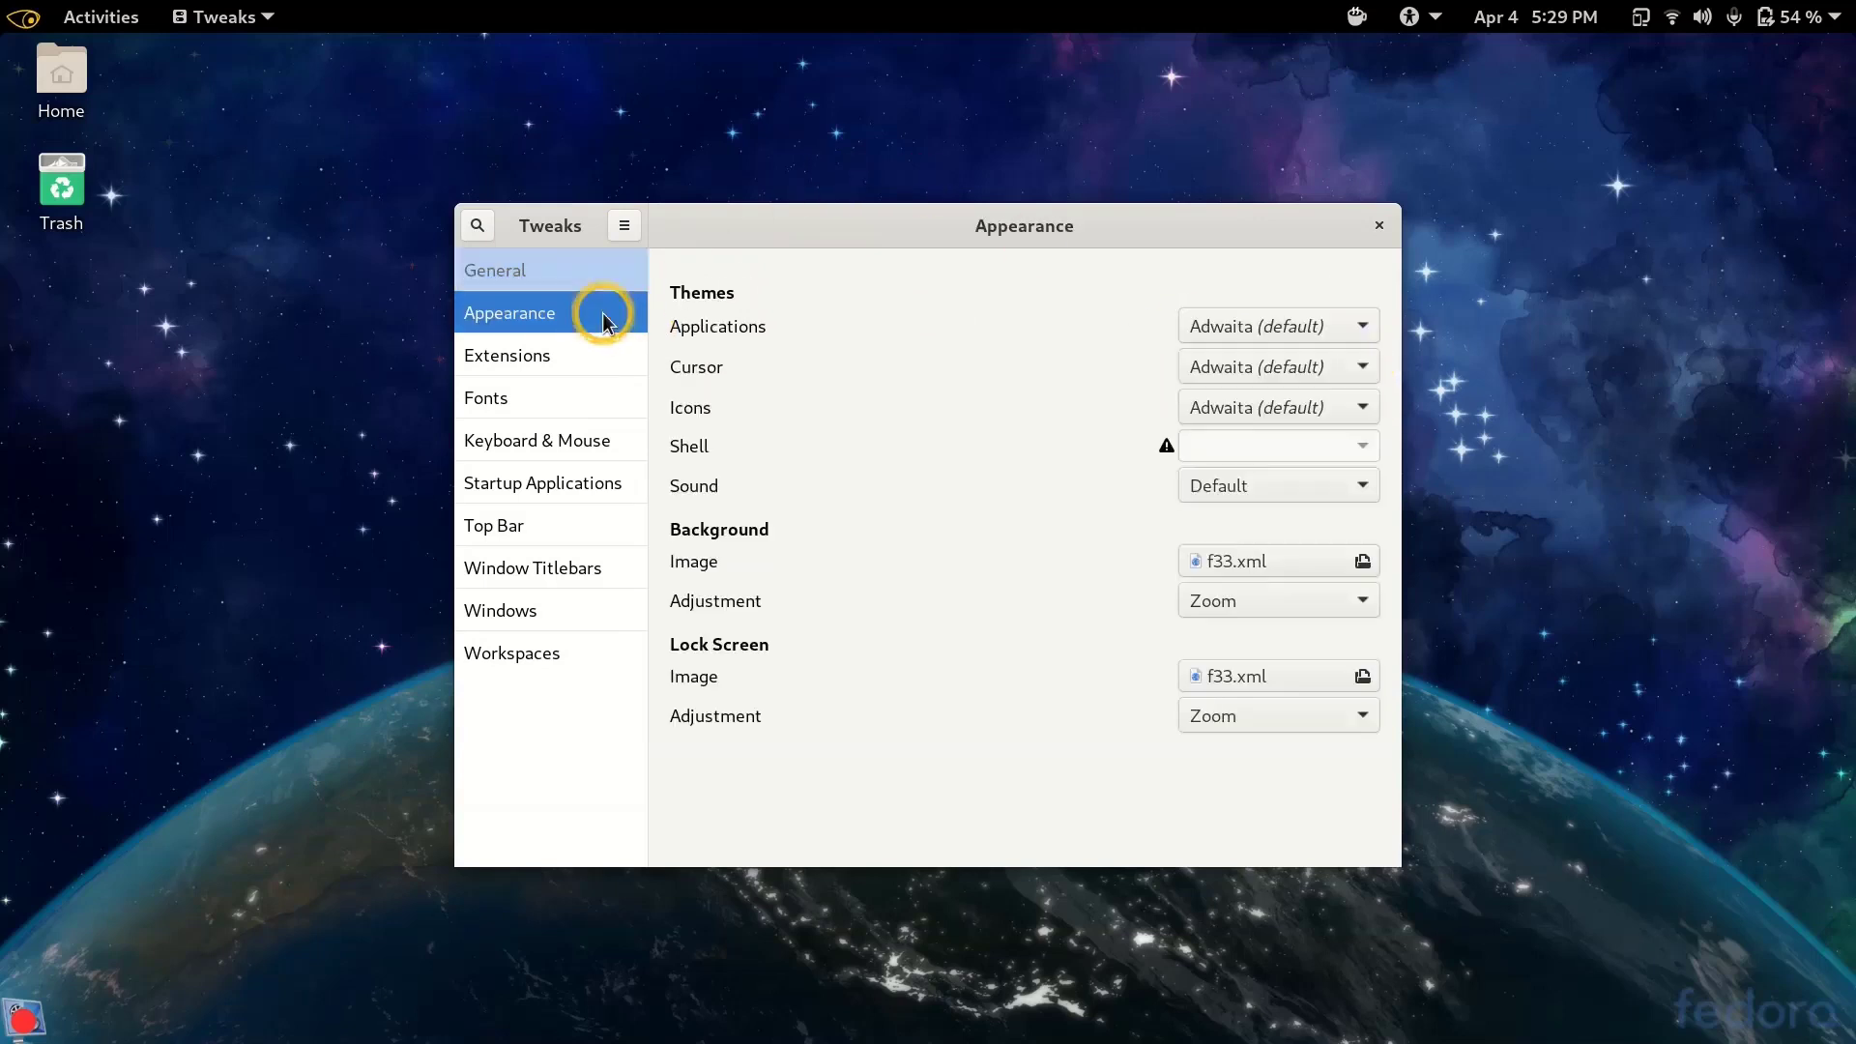
click(558, 357)
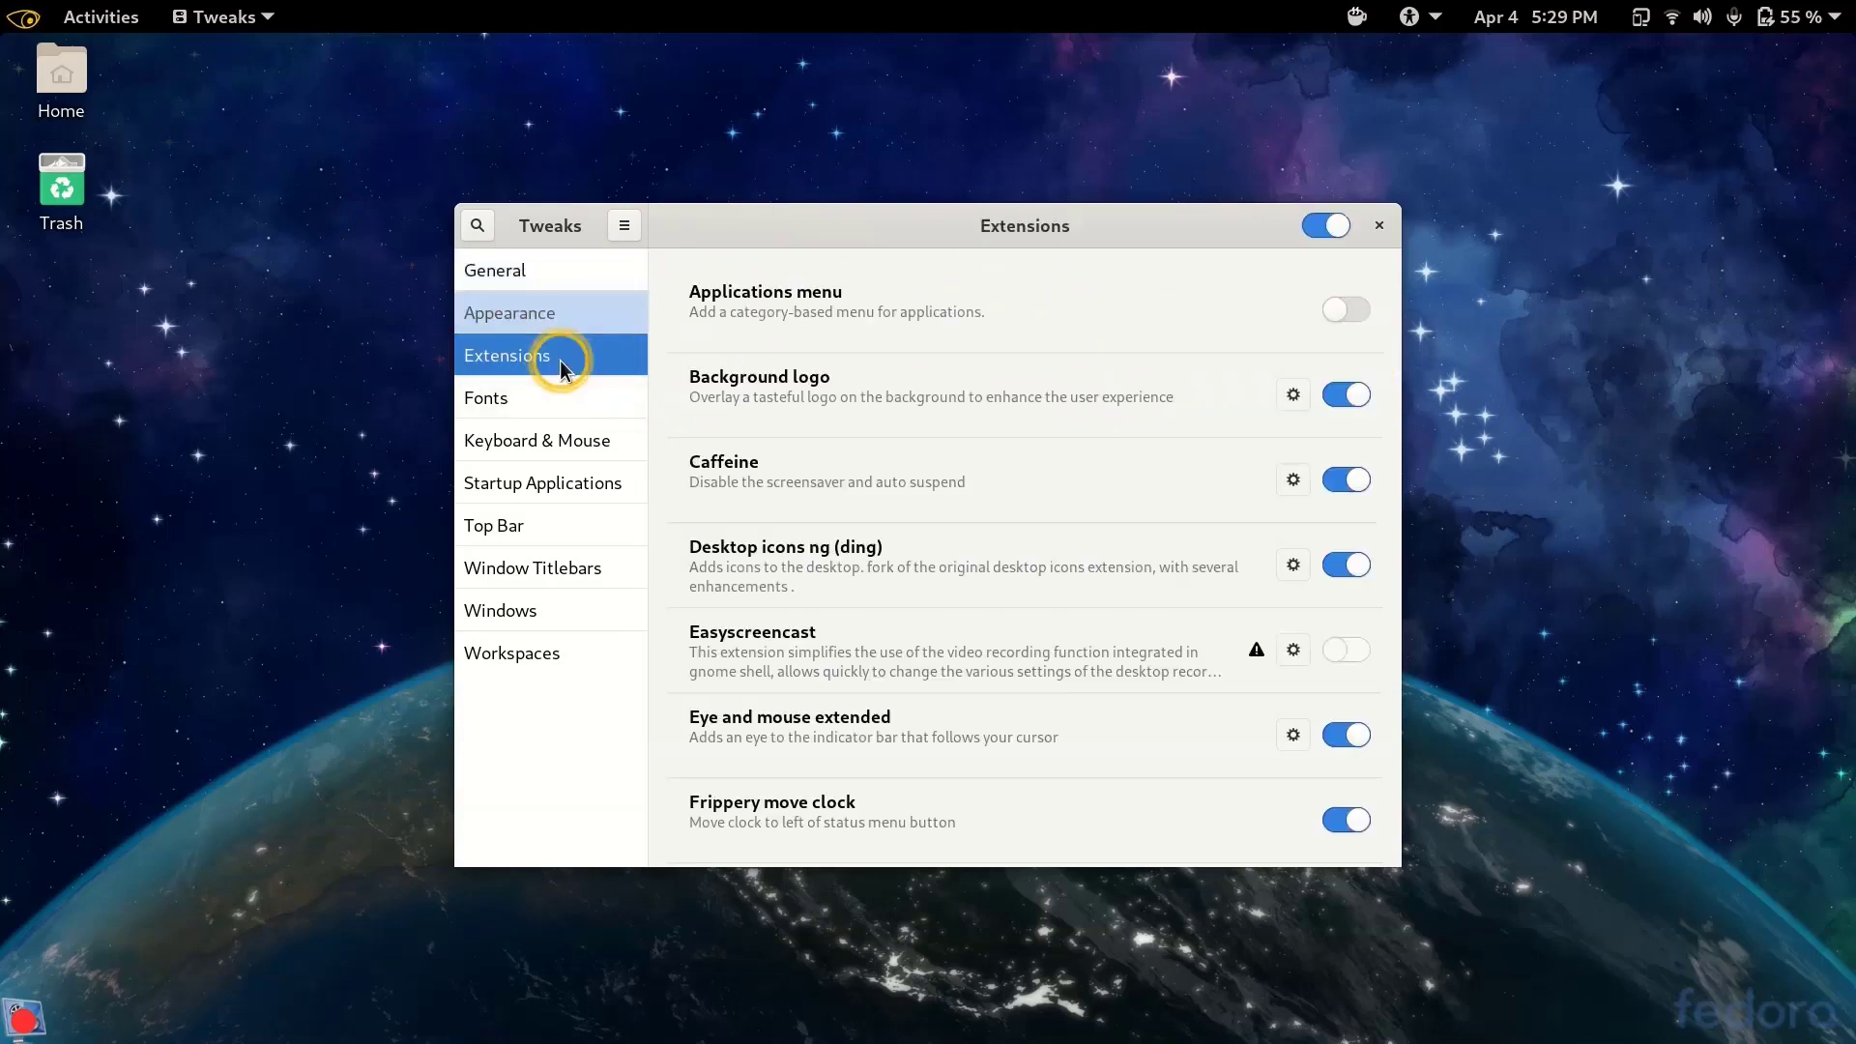
click(549, 404)
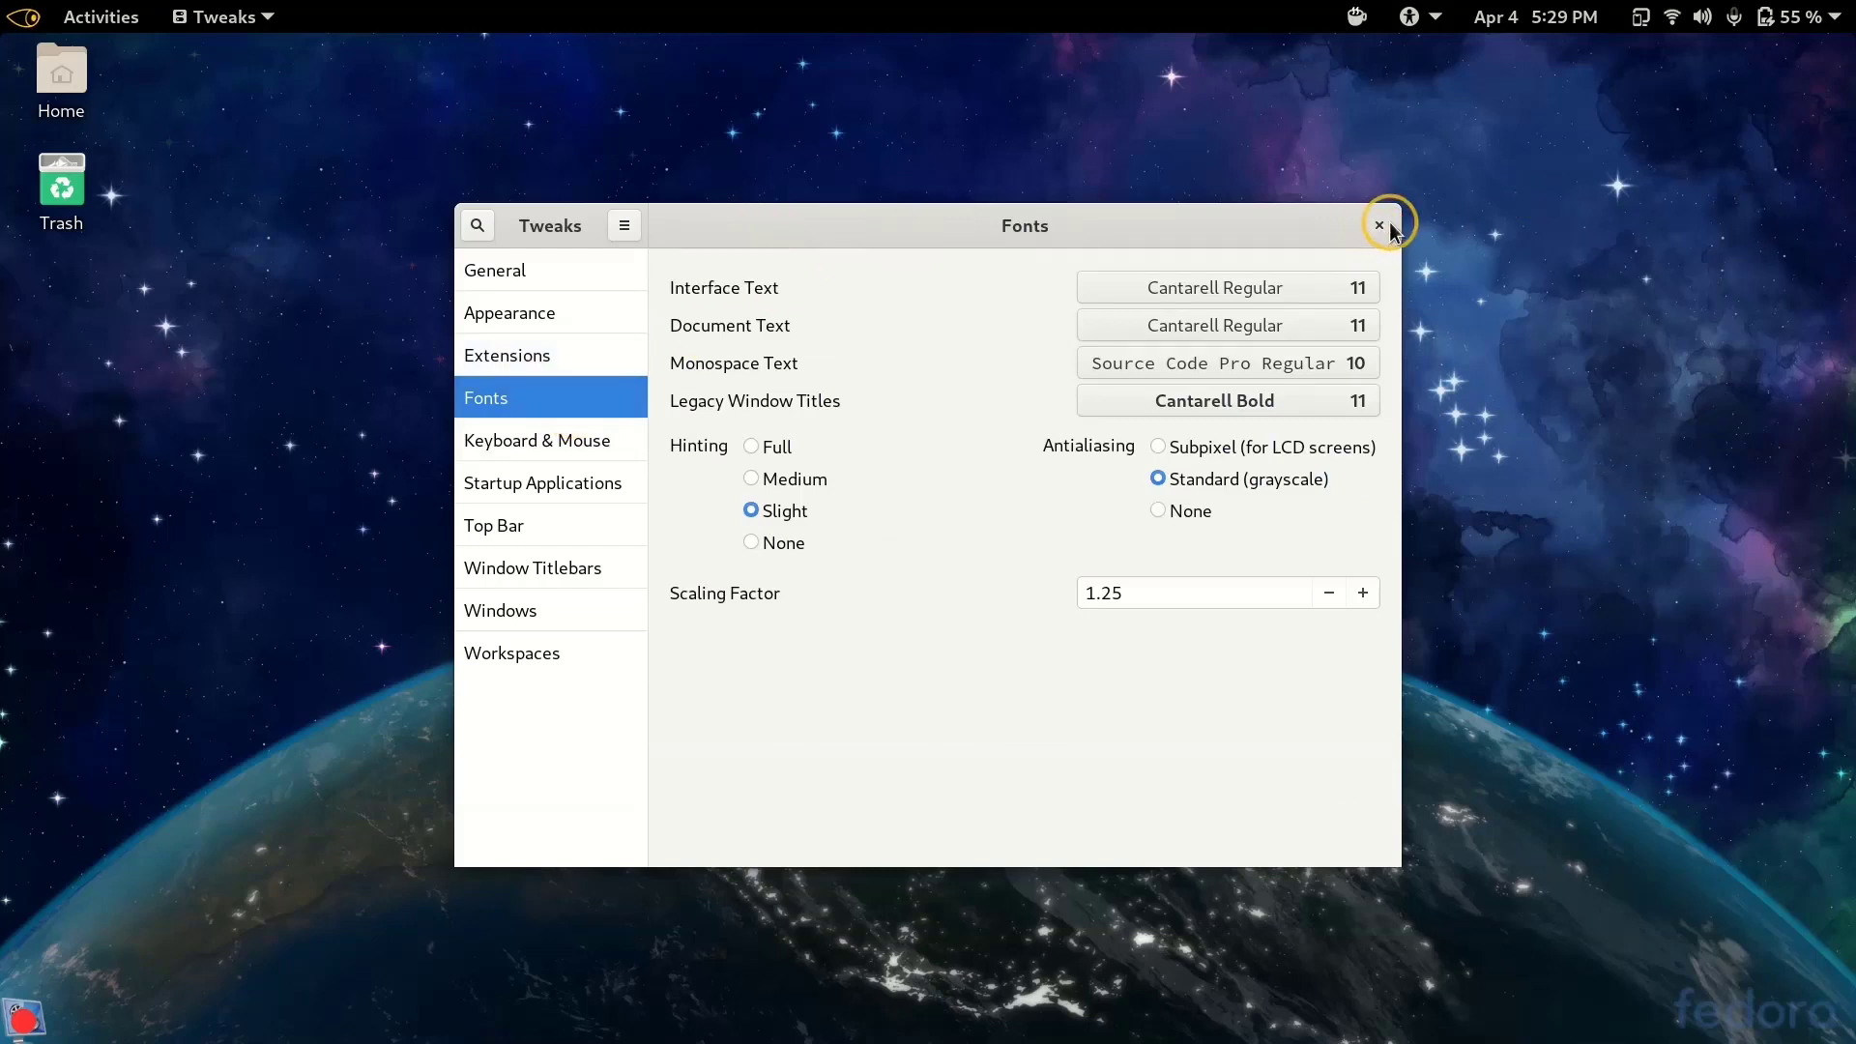
click(568, 270)
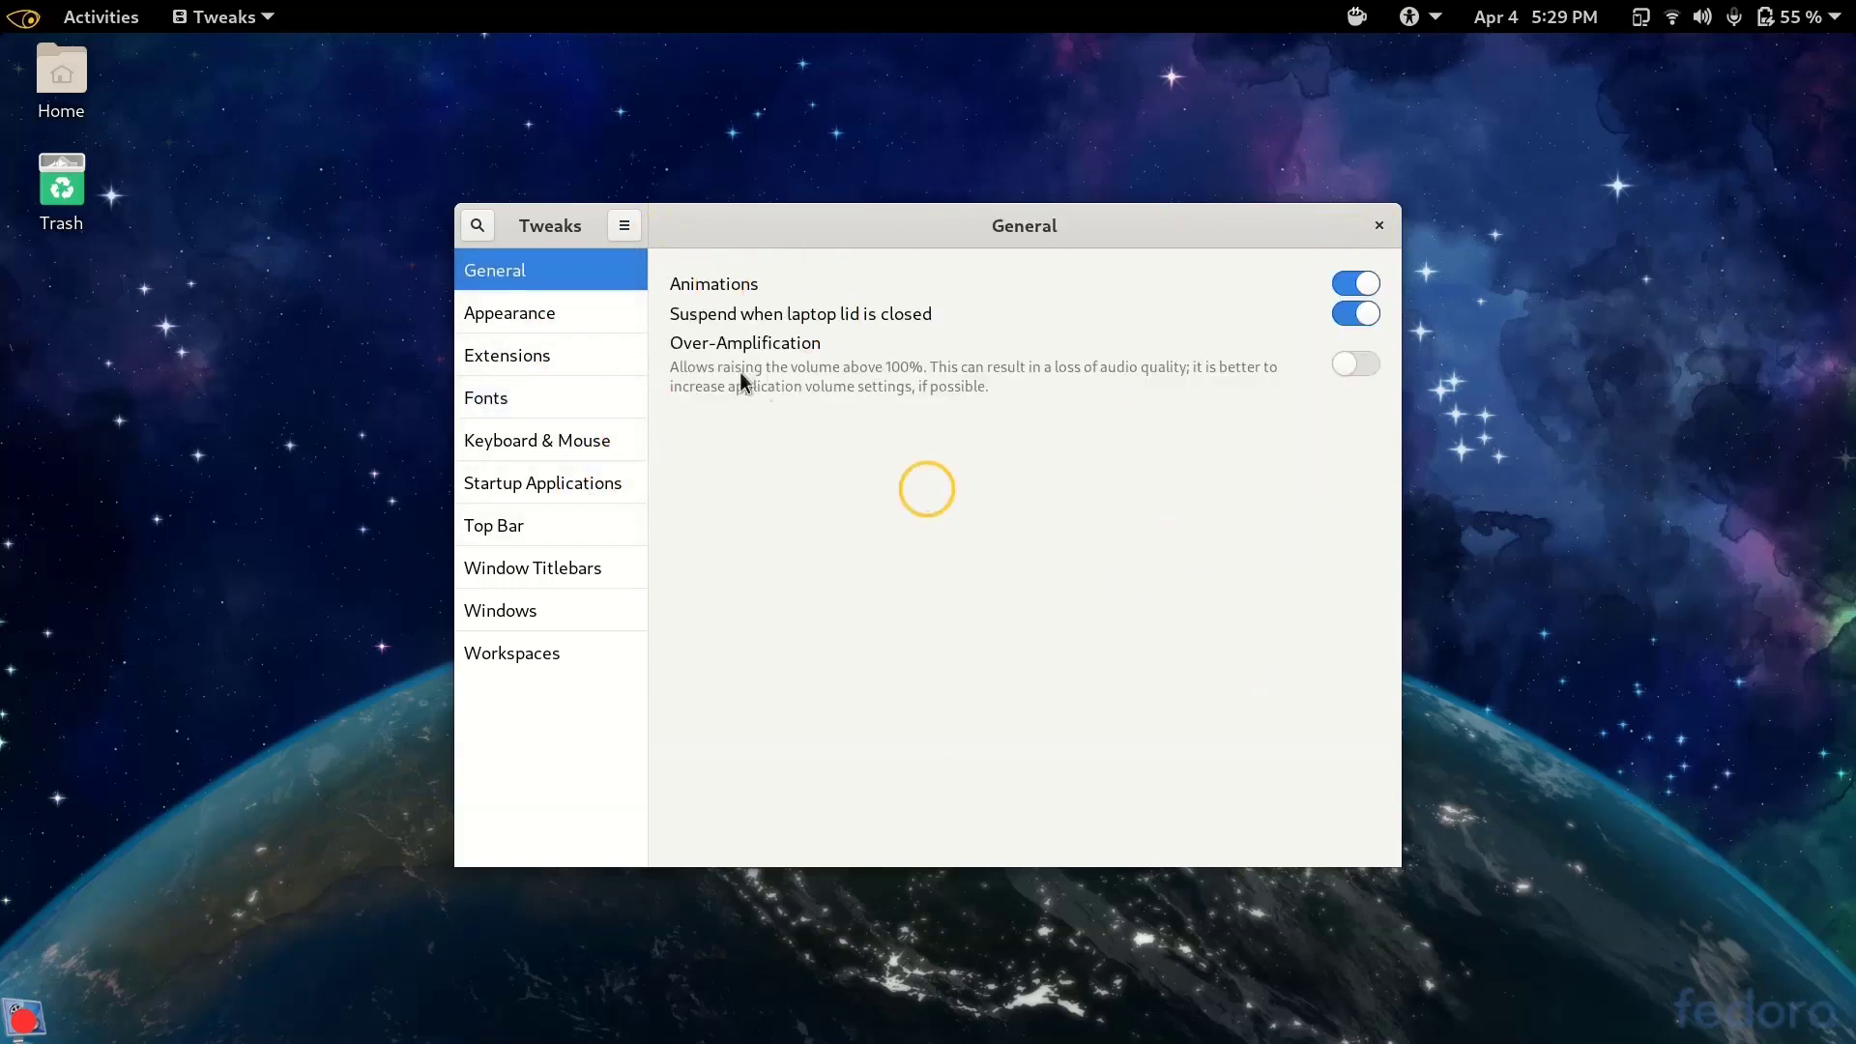
- Under Window Titlebars, switch on the Maximize and Minimize buttons, then close Tweaks
click(545, 573)
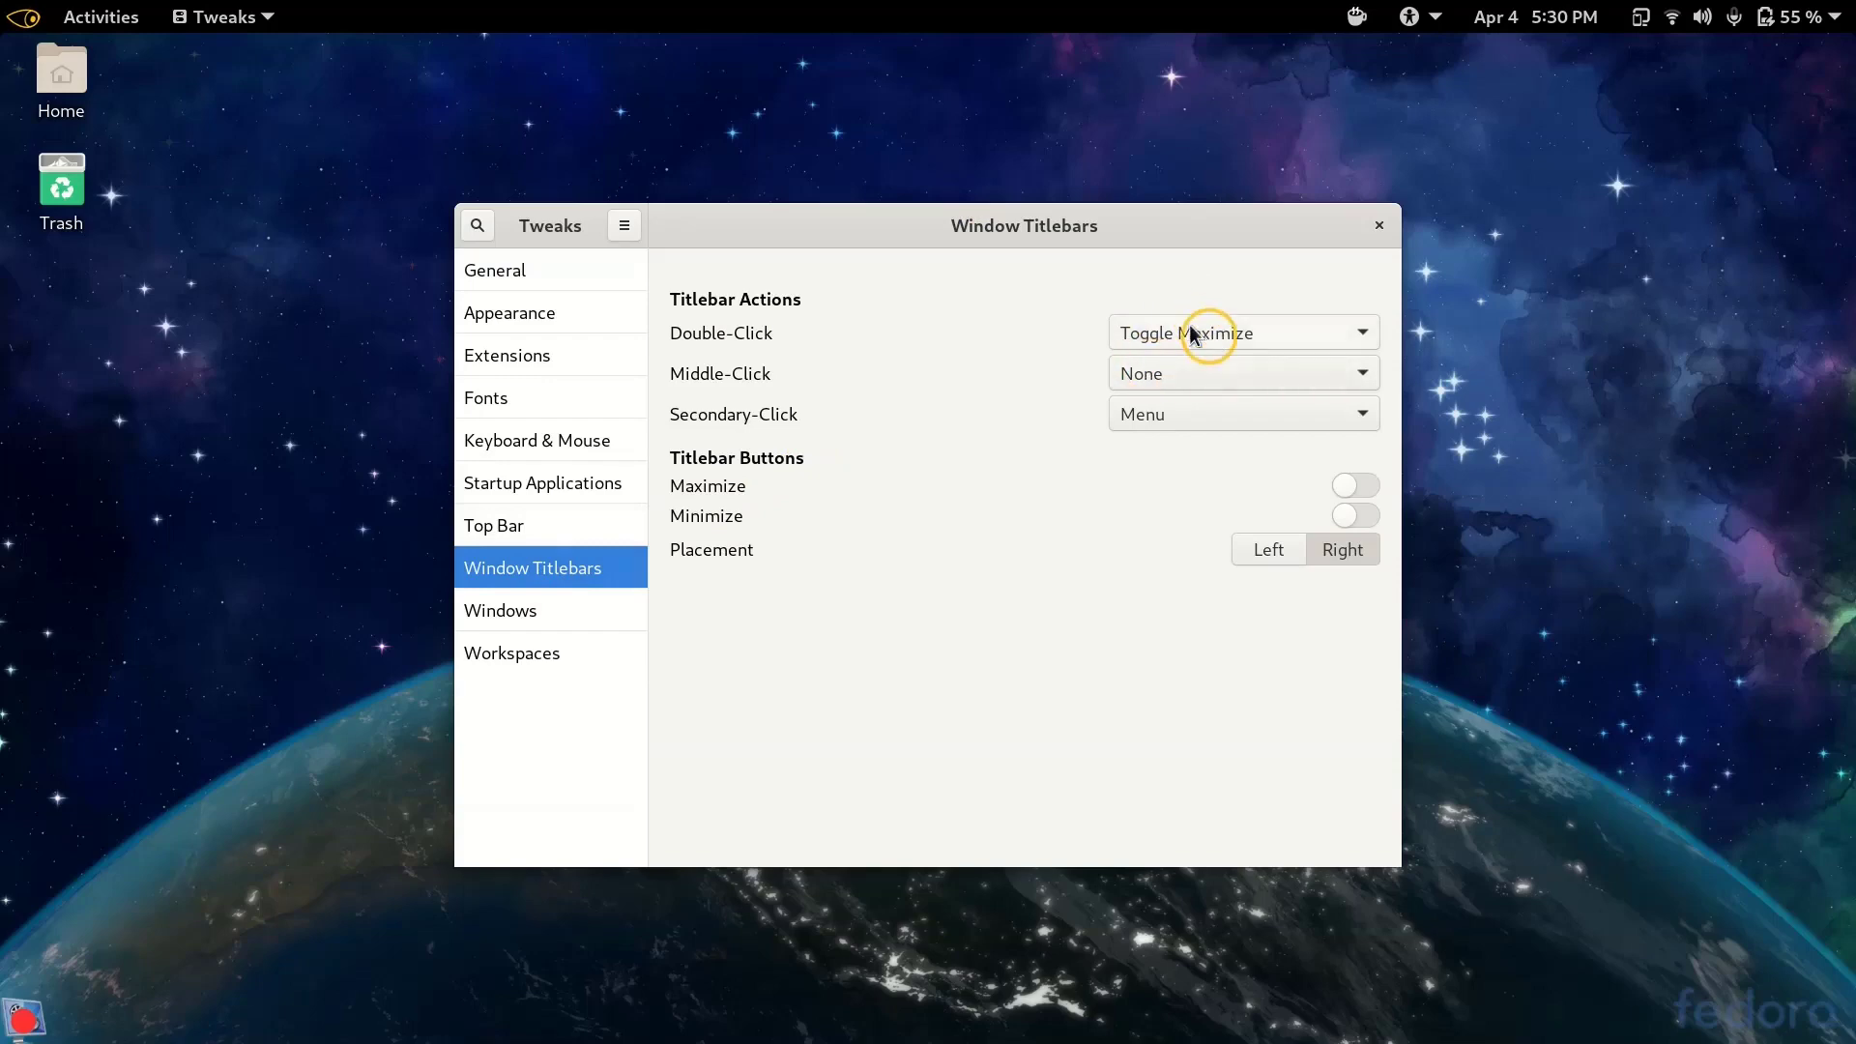
double_click(991, 224)
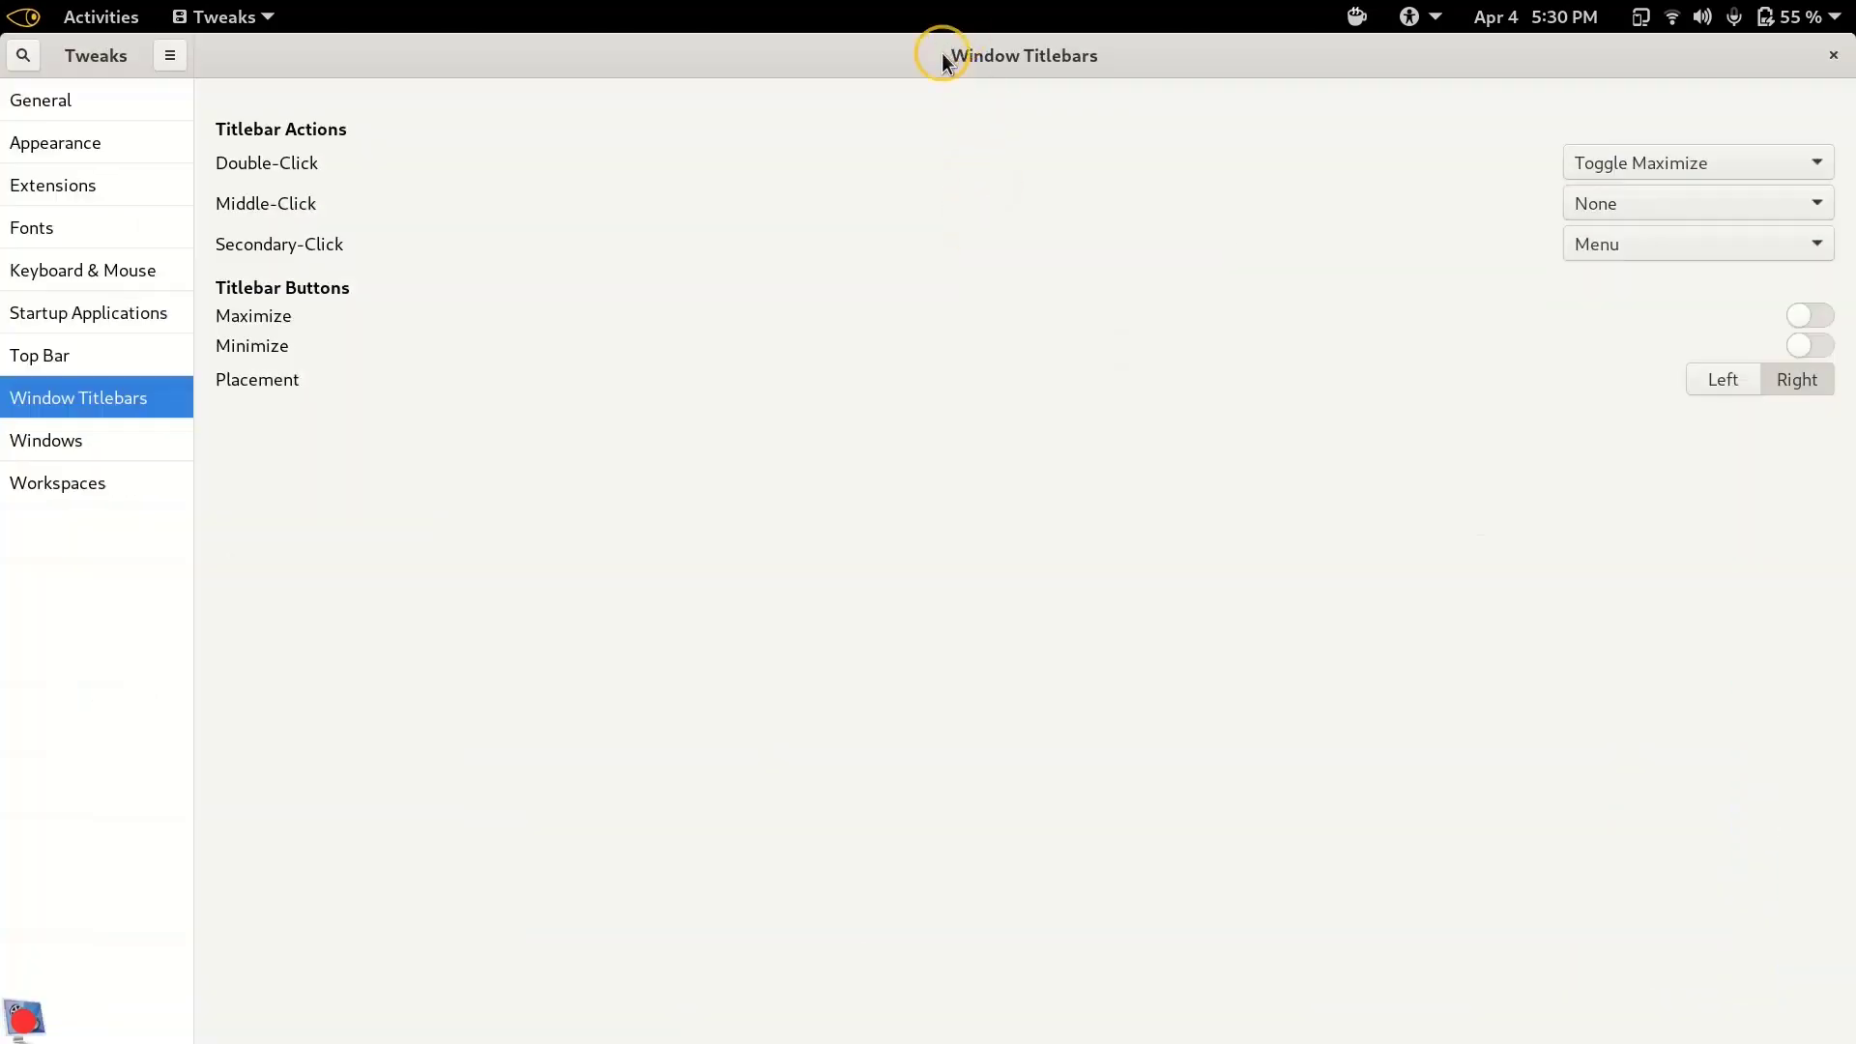
double_click(944, 56)
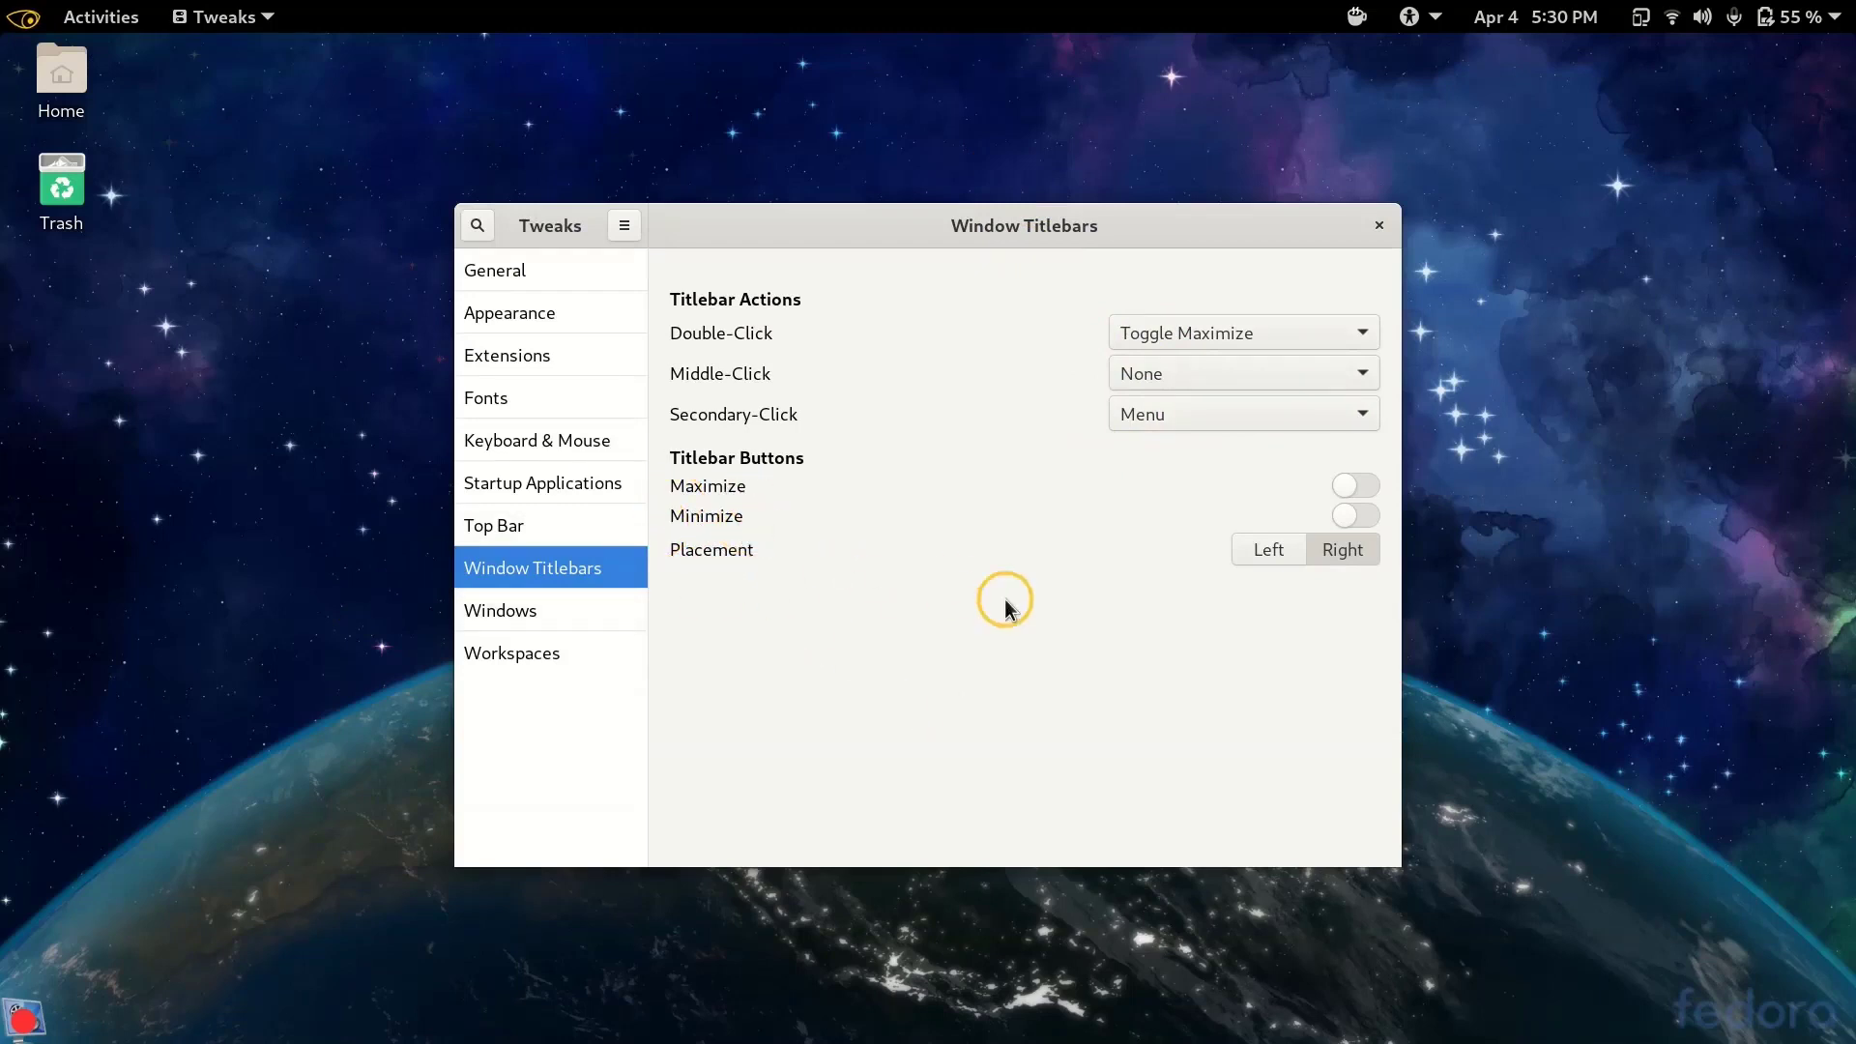
click(1357, 487)
click(1356, 515)
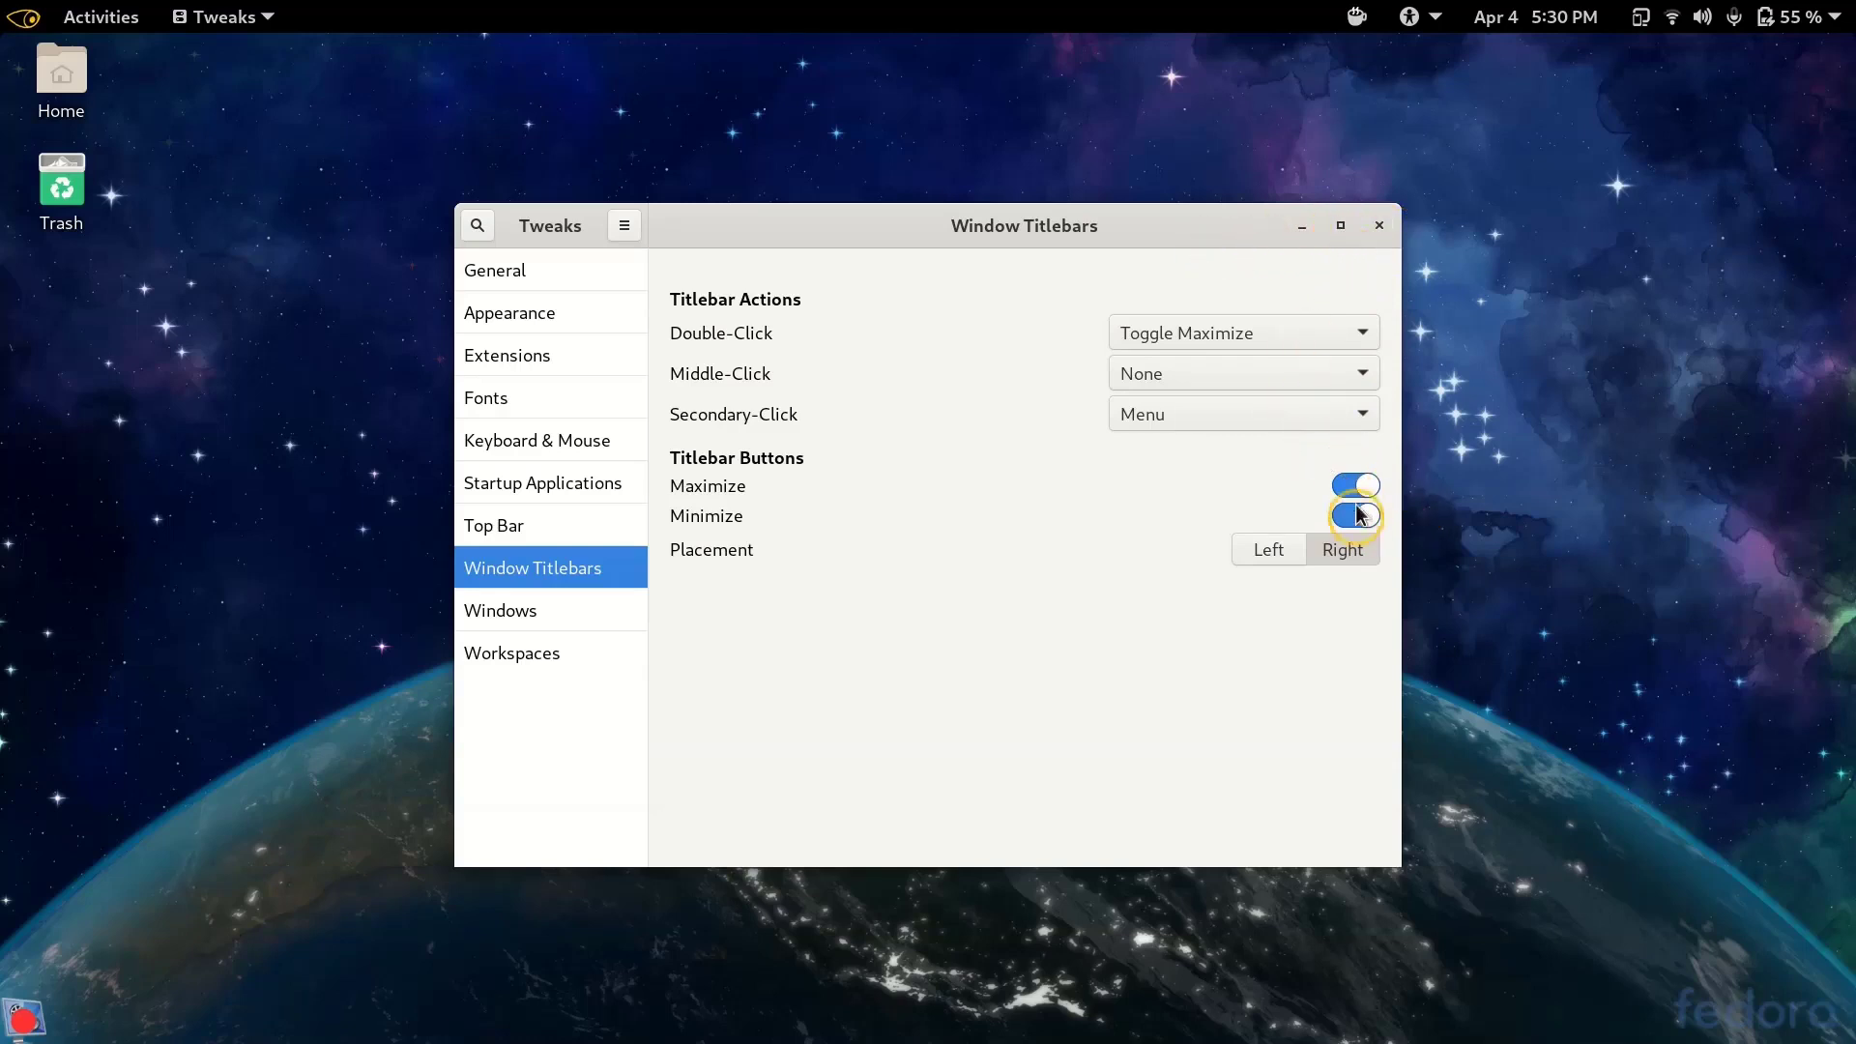
click(1379, 226)
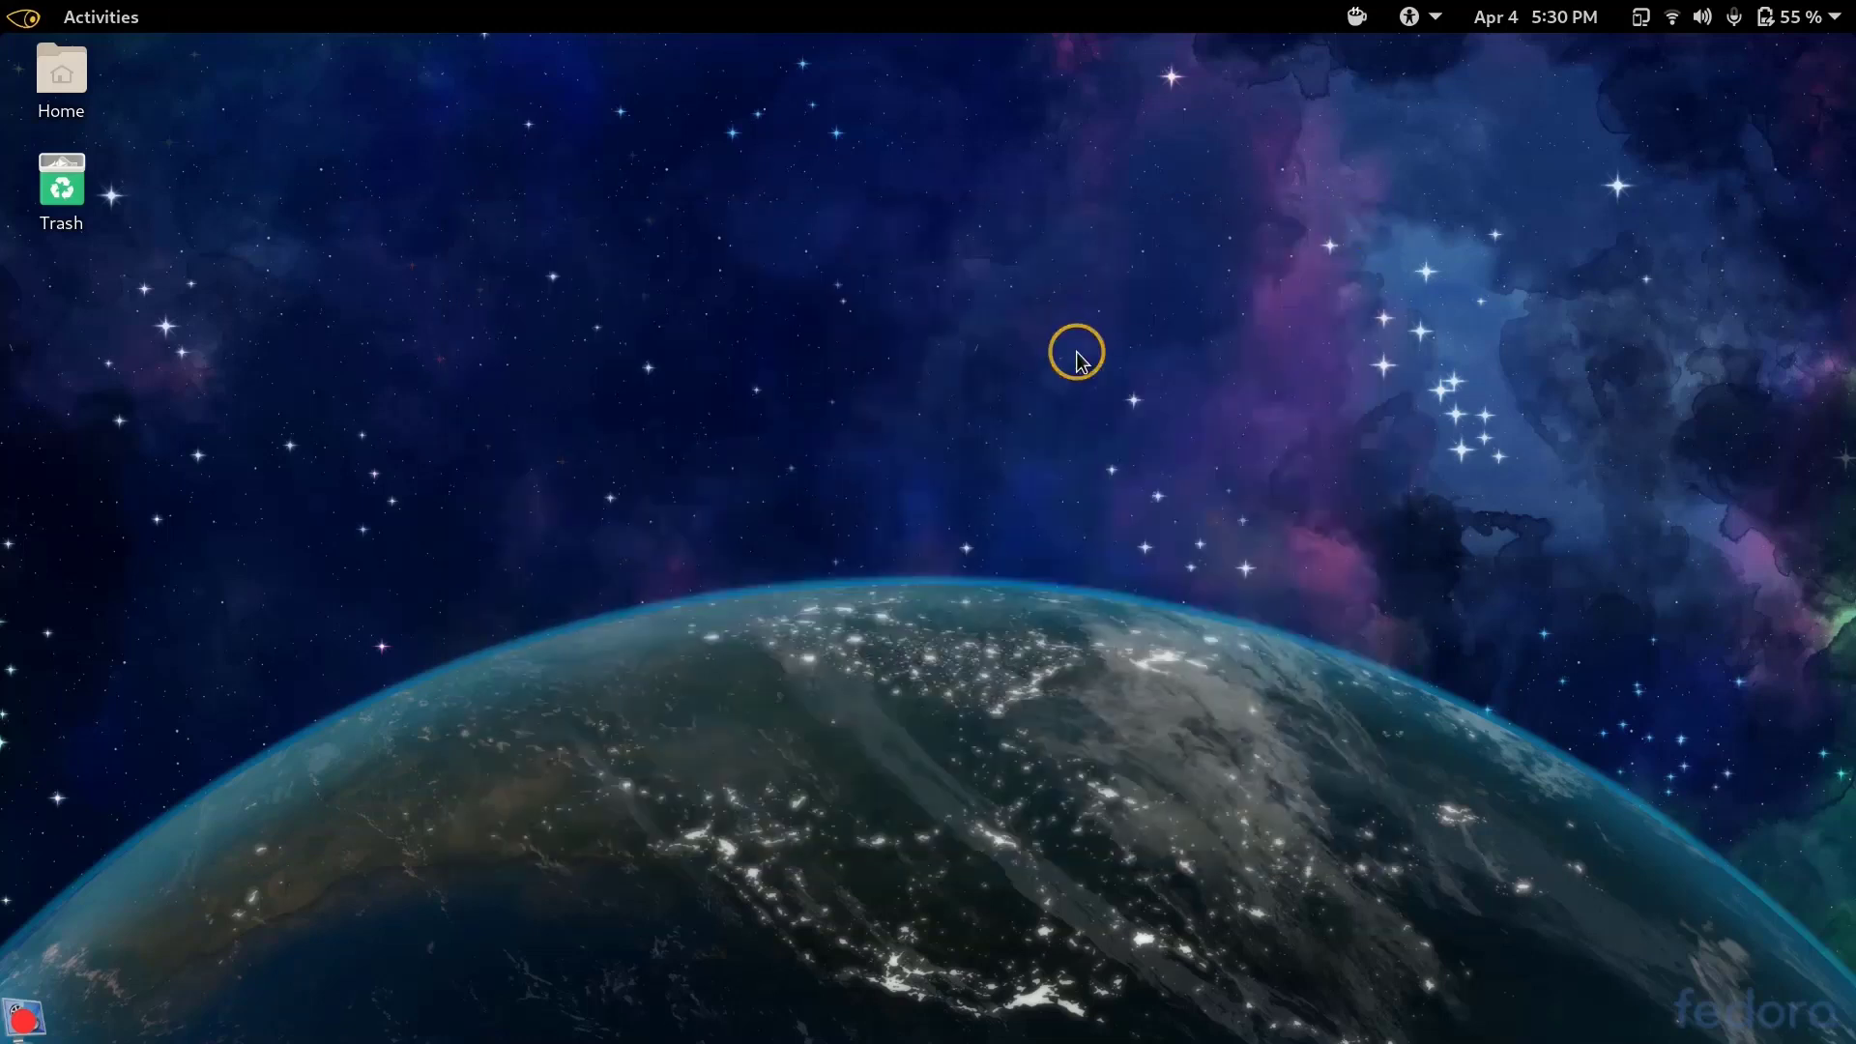
- Run 'r' from the Alt+F2 Run a Command prompt to restart GNOME Shell
click(1077, 352)
key(alt+F2)
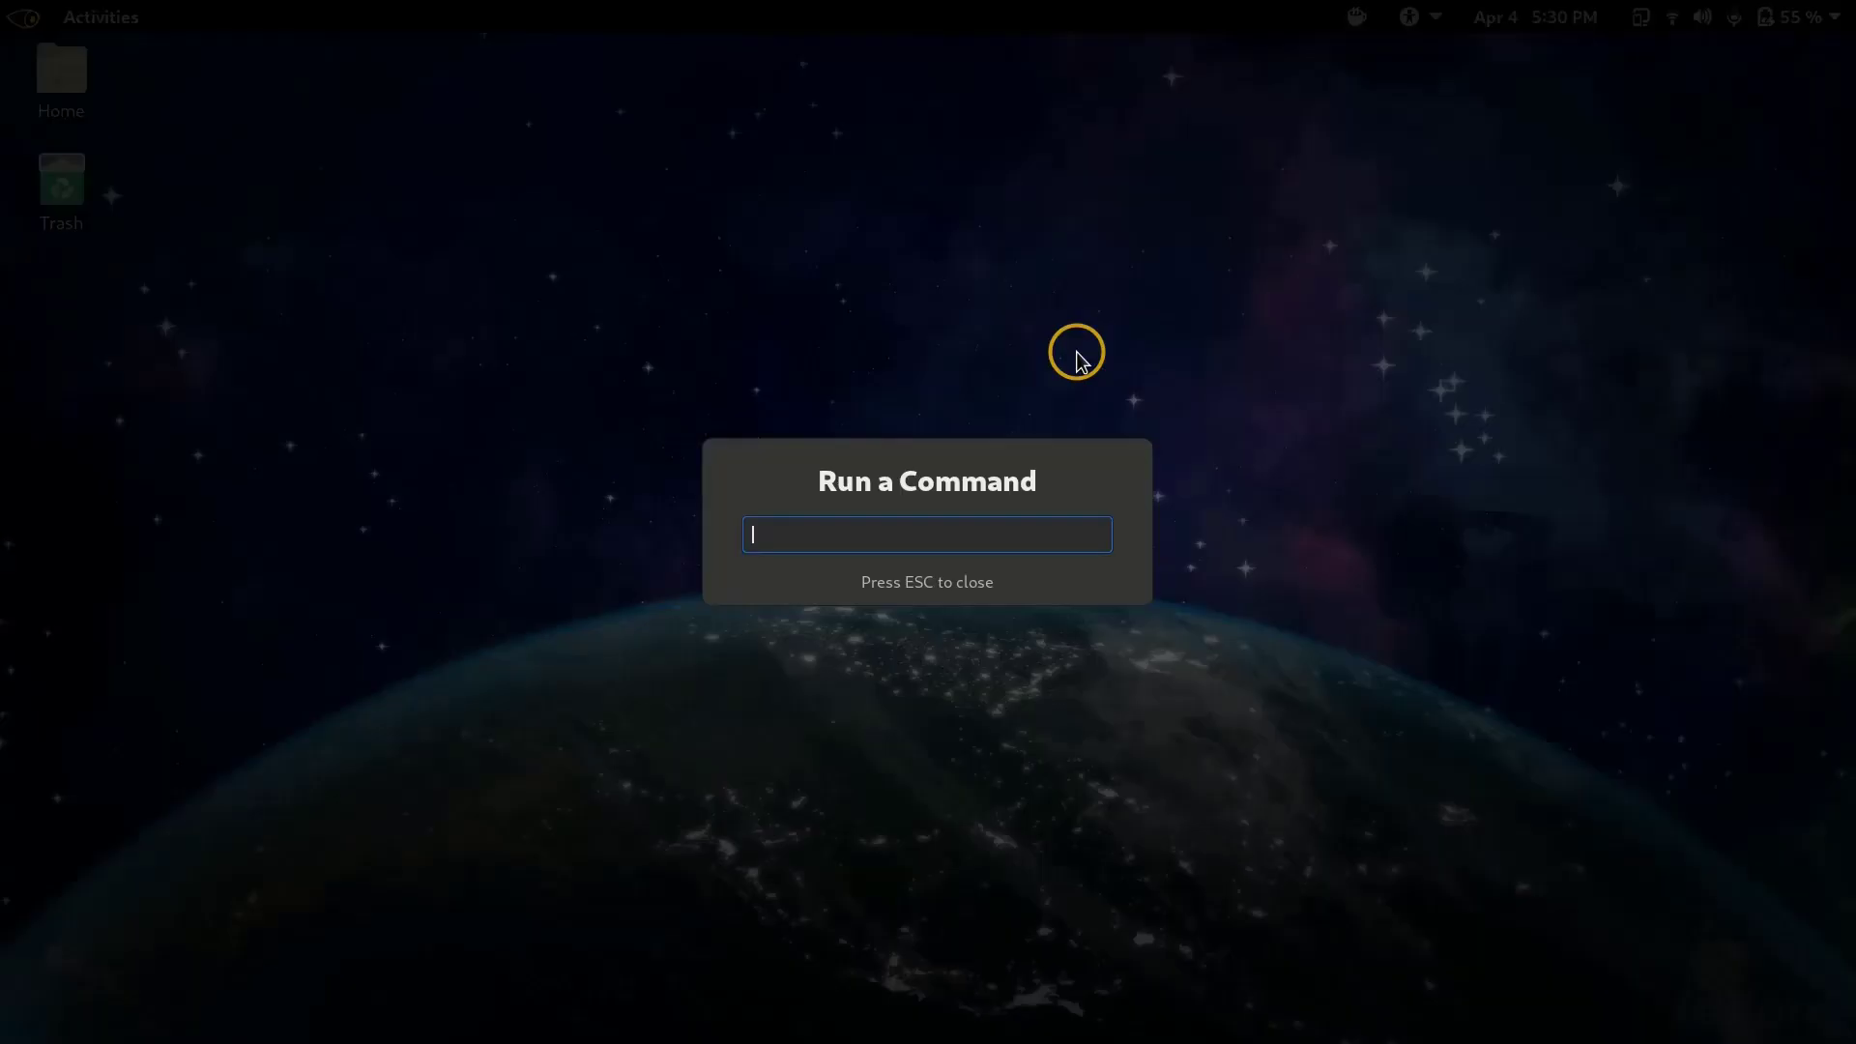
text(r)
key(BackSpace)
text(r)
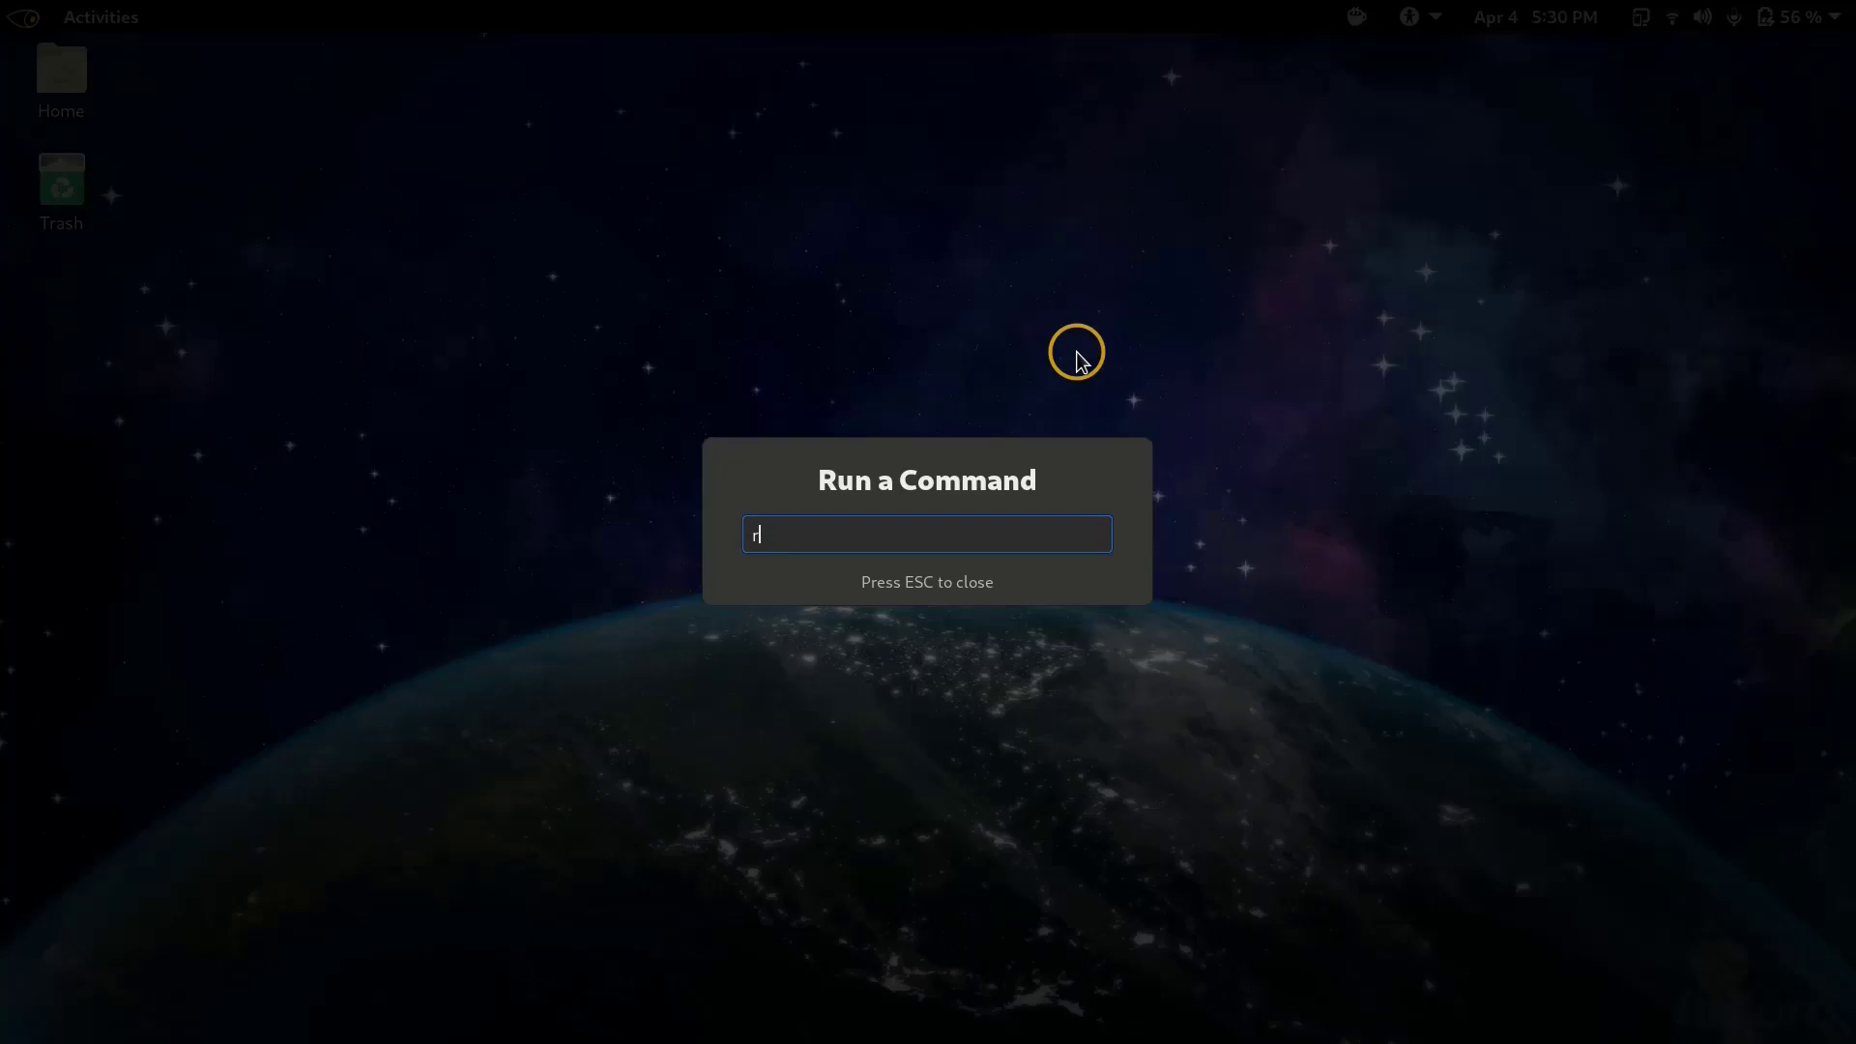
key(Return)
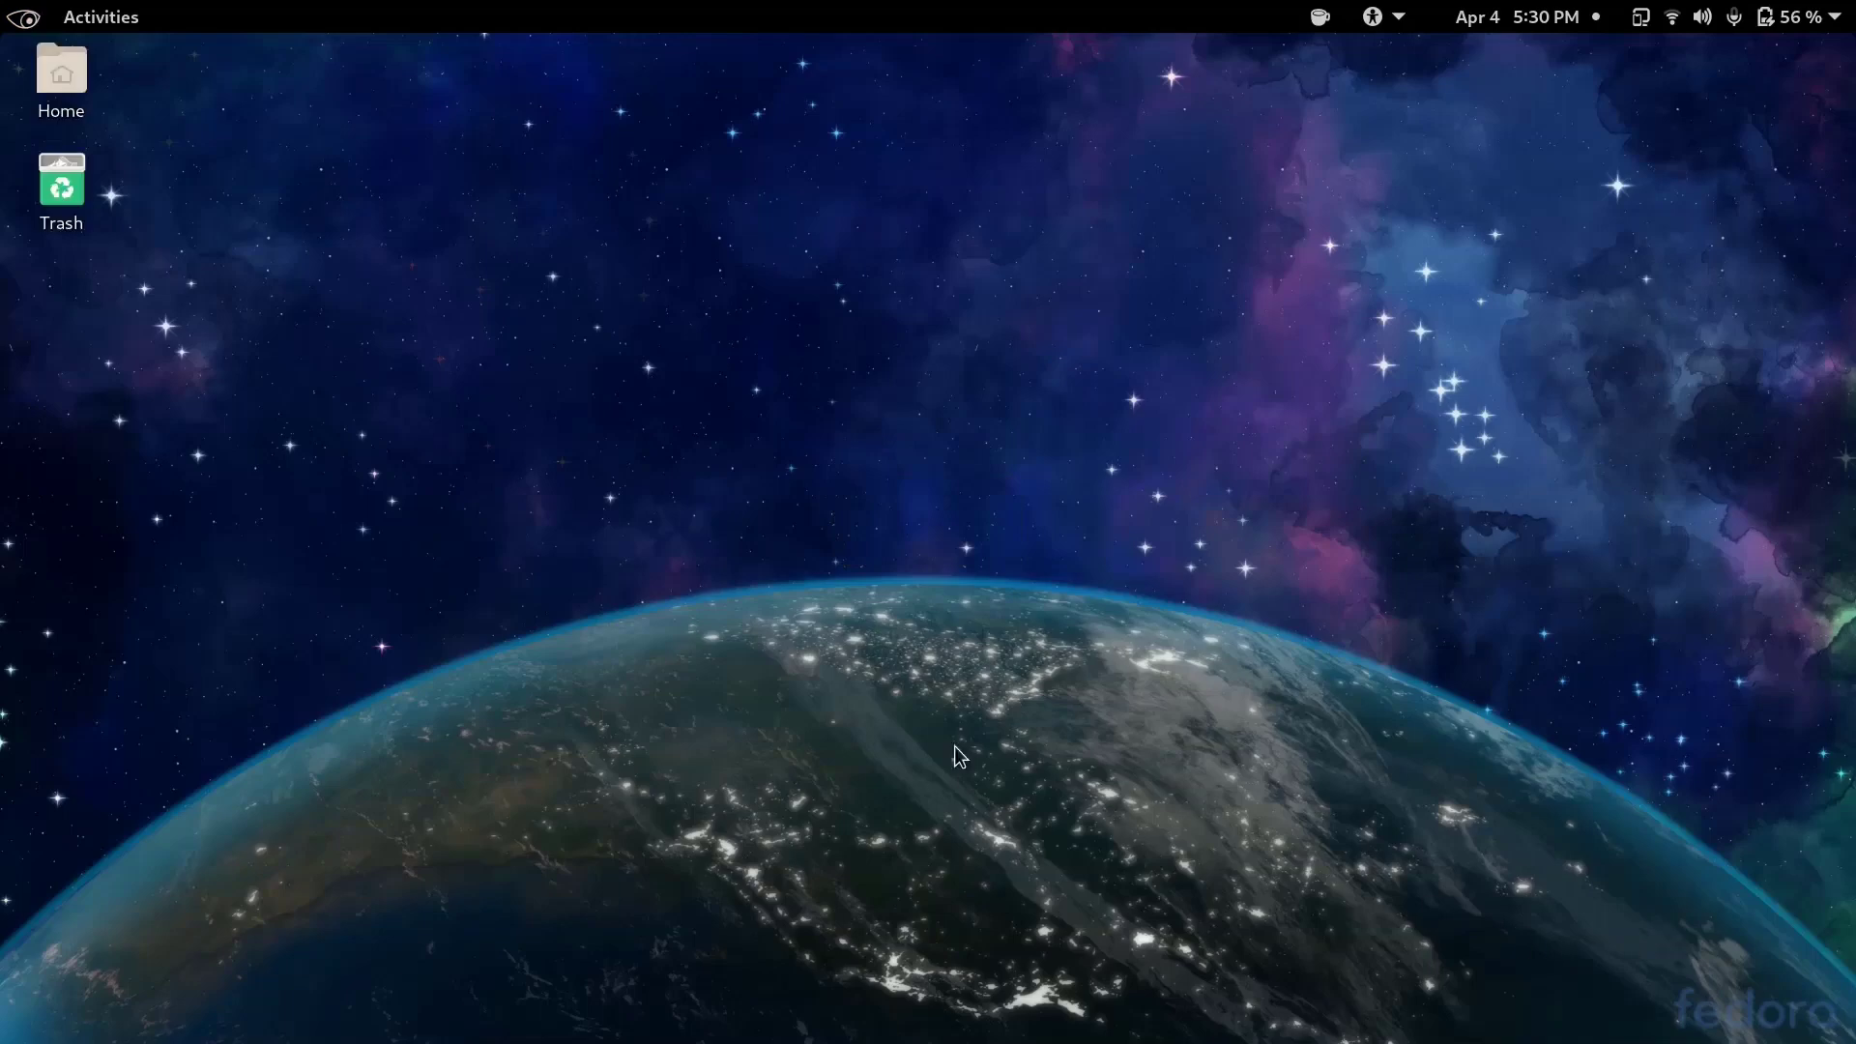
mouse_move(36, 19)
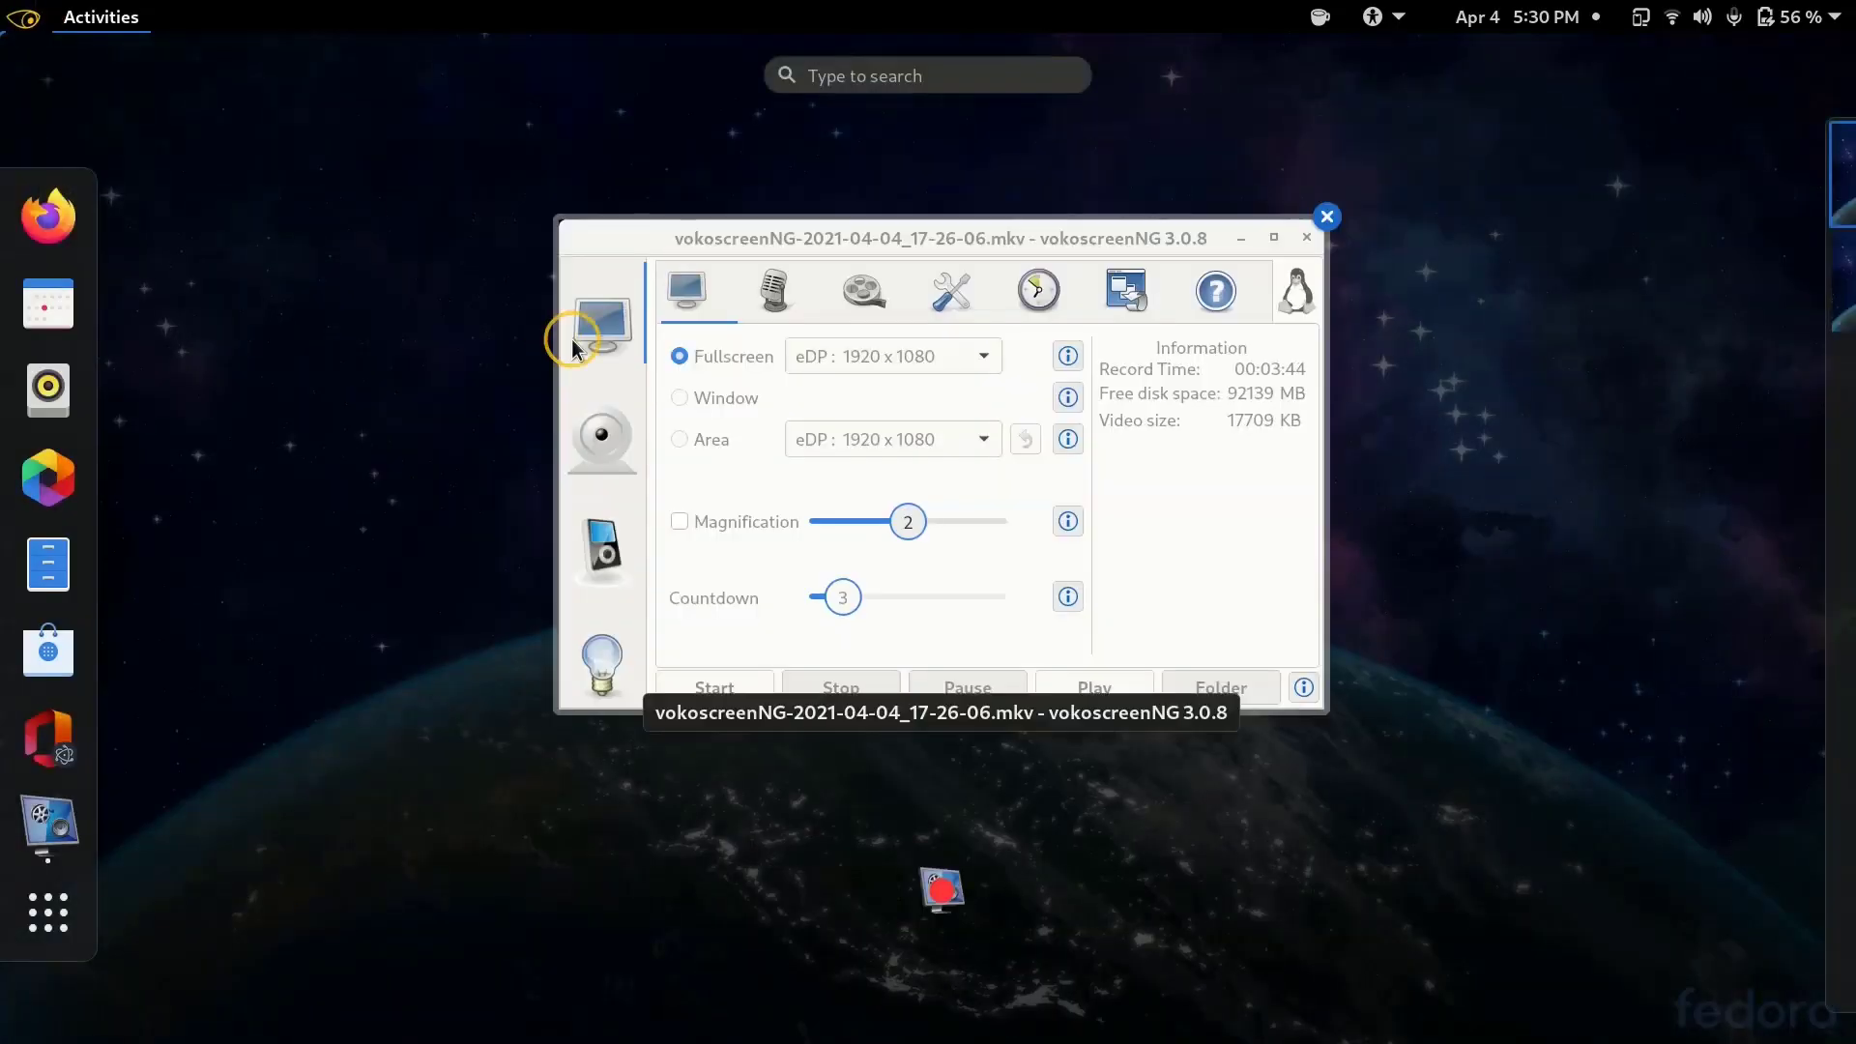
click(48, 563)
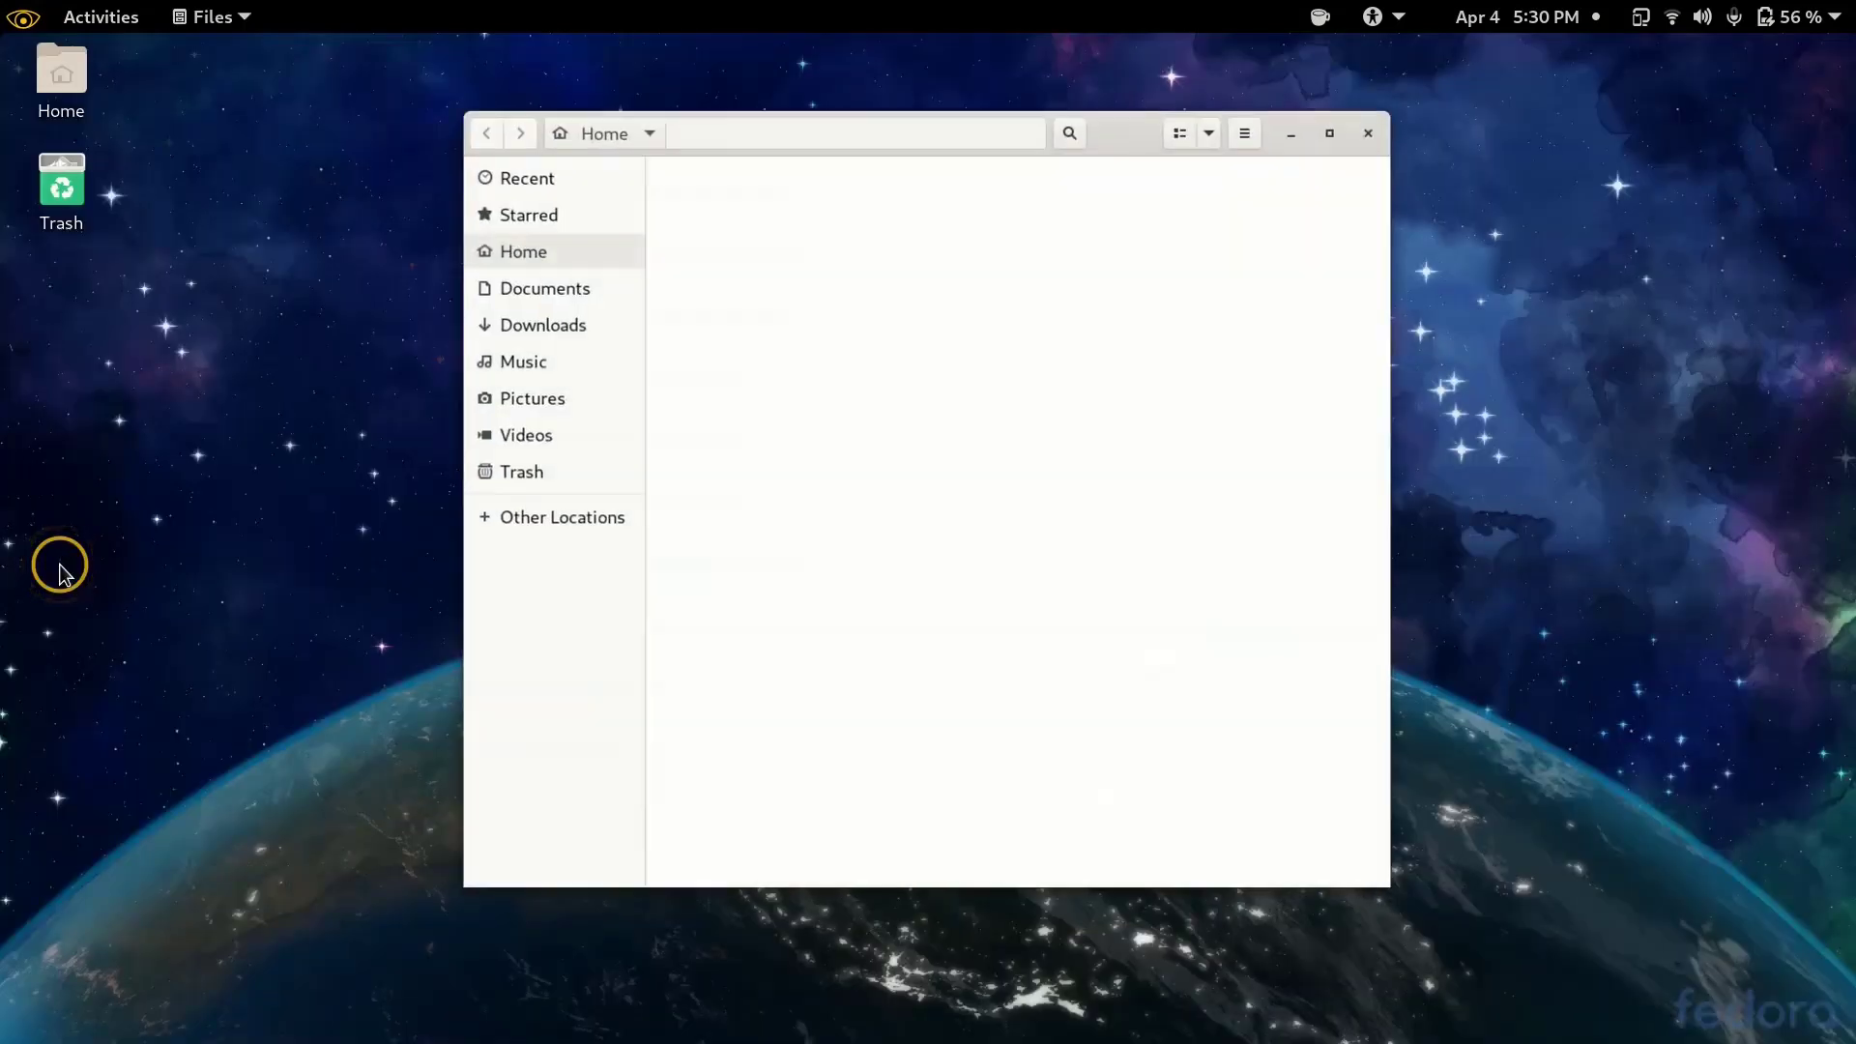
click(1361, 133)
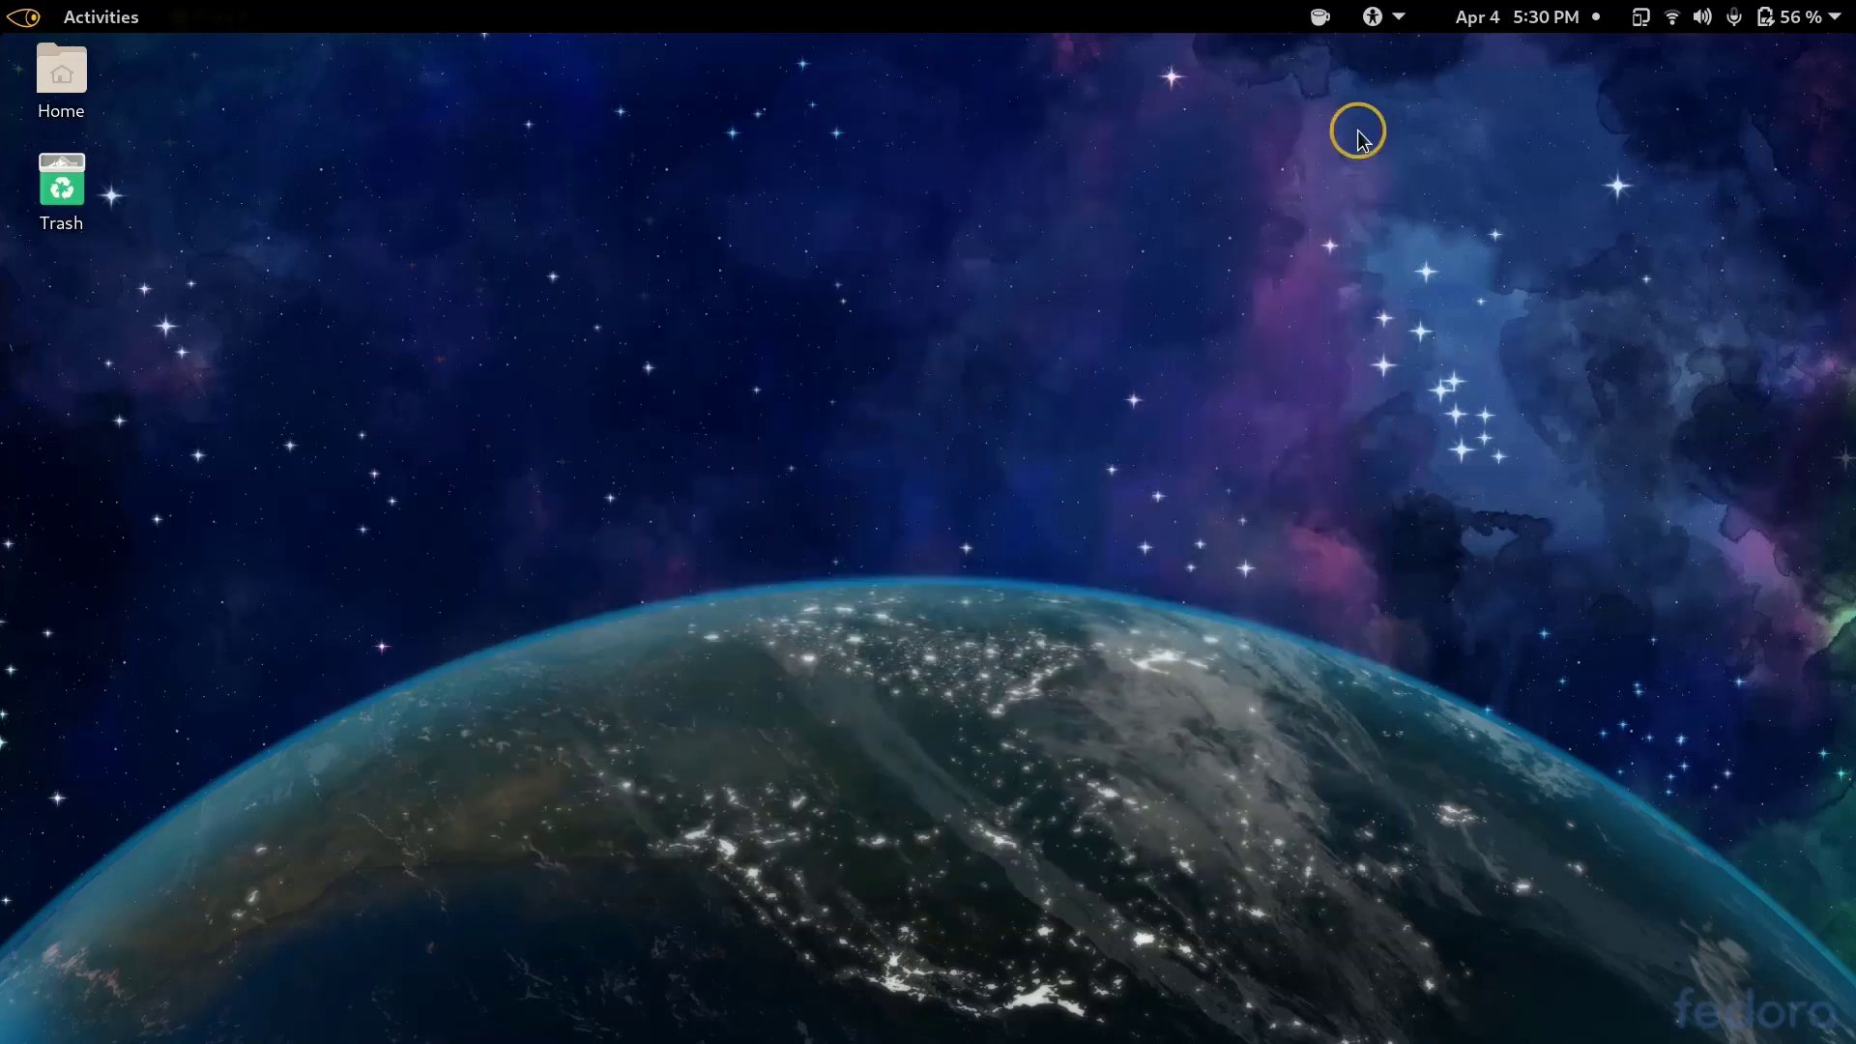
click(1789, 17)
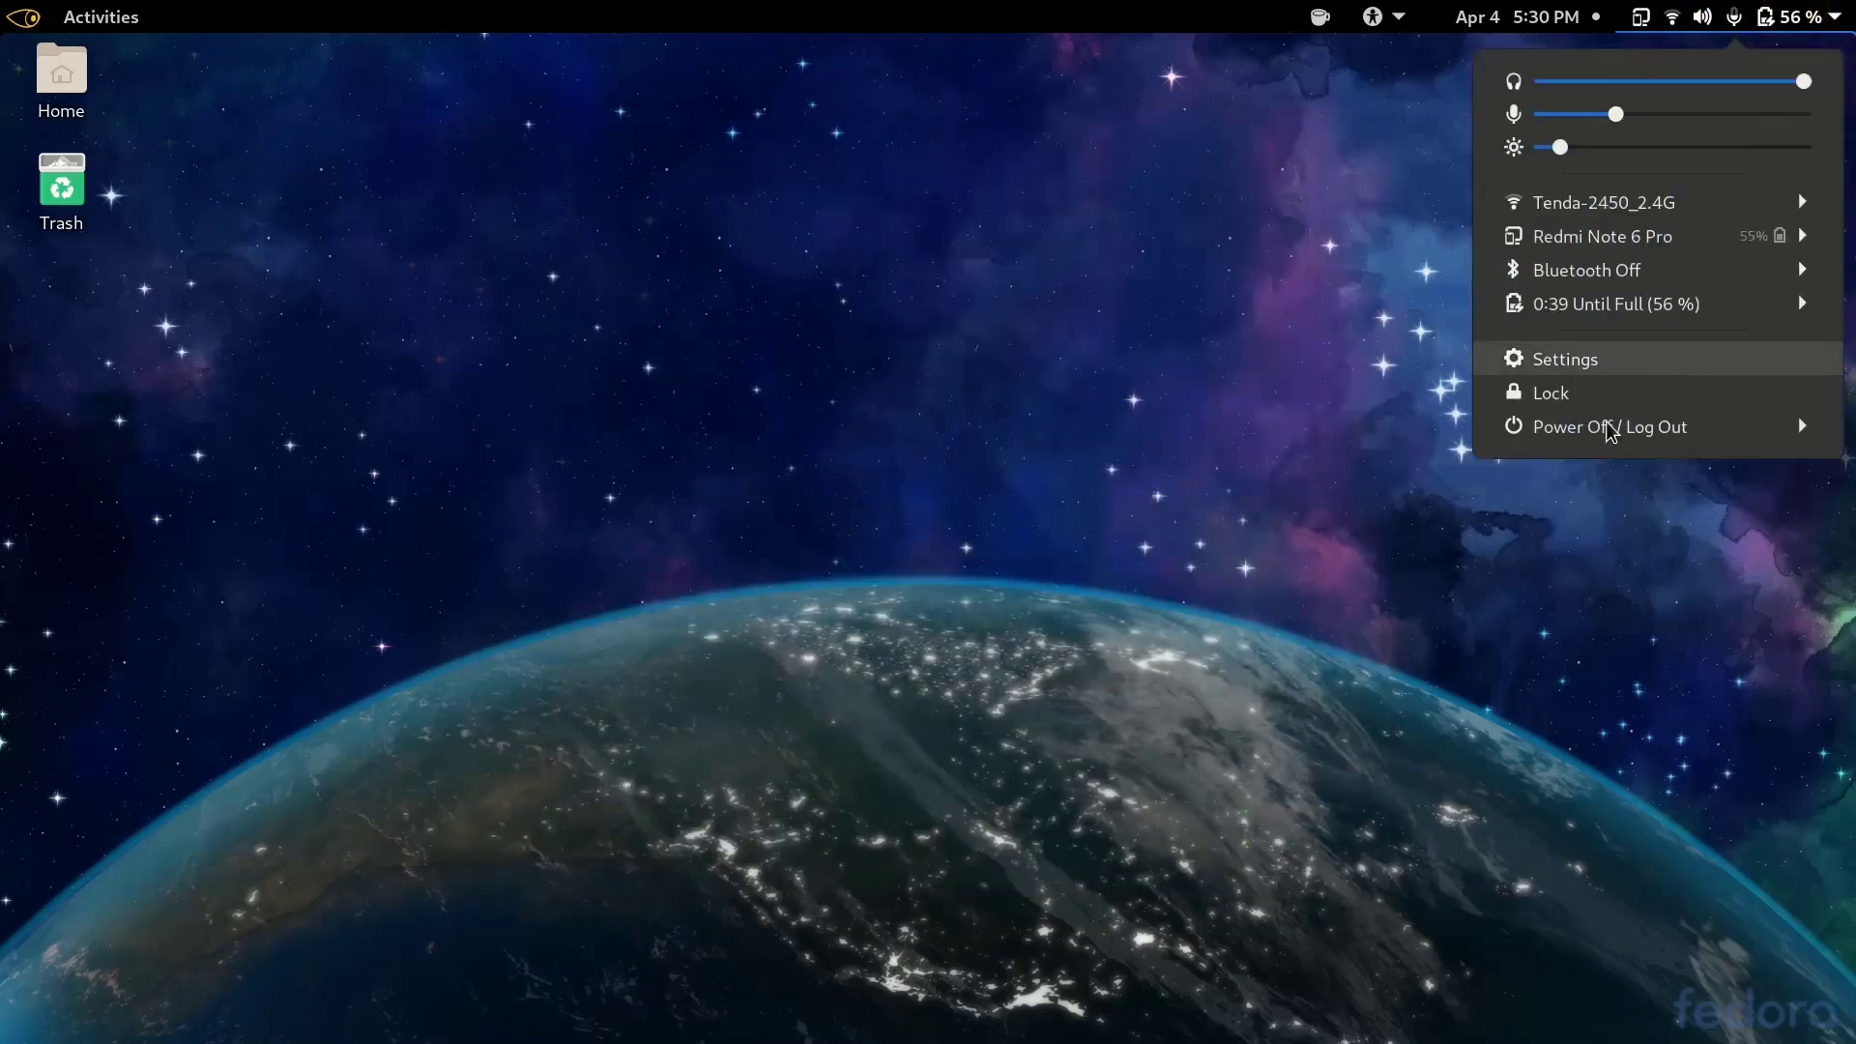
click(1223, 353)
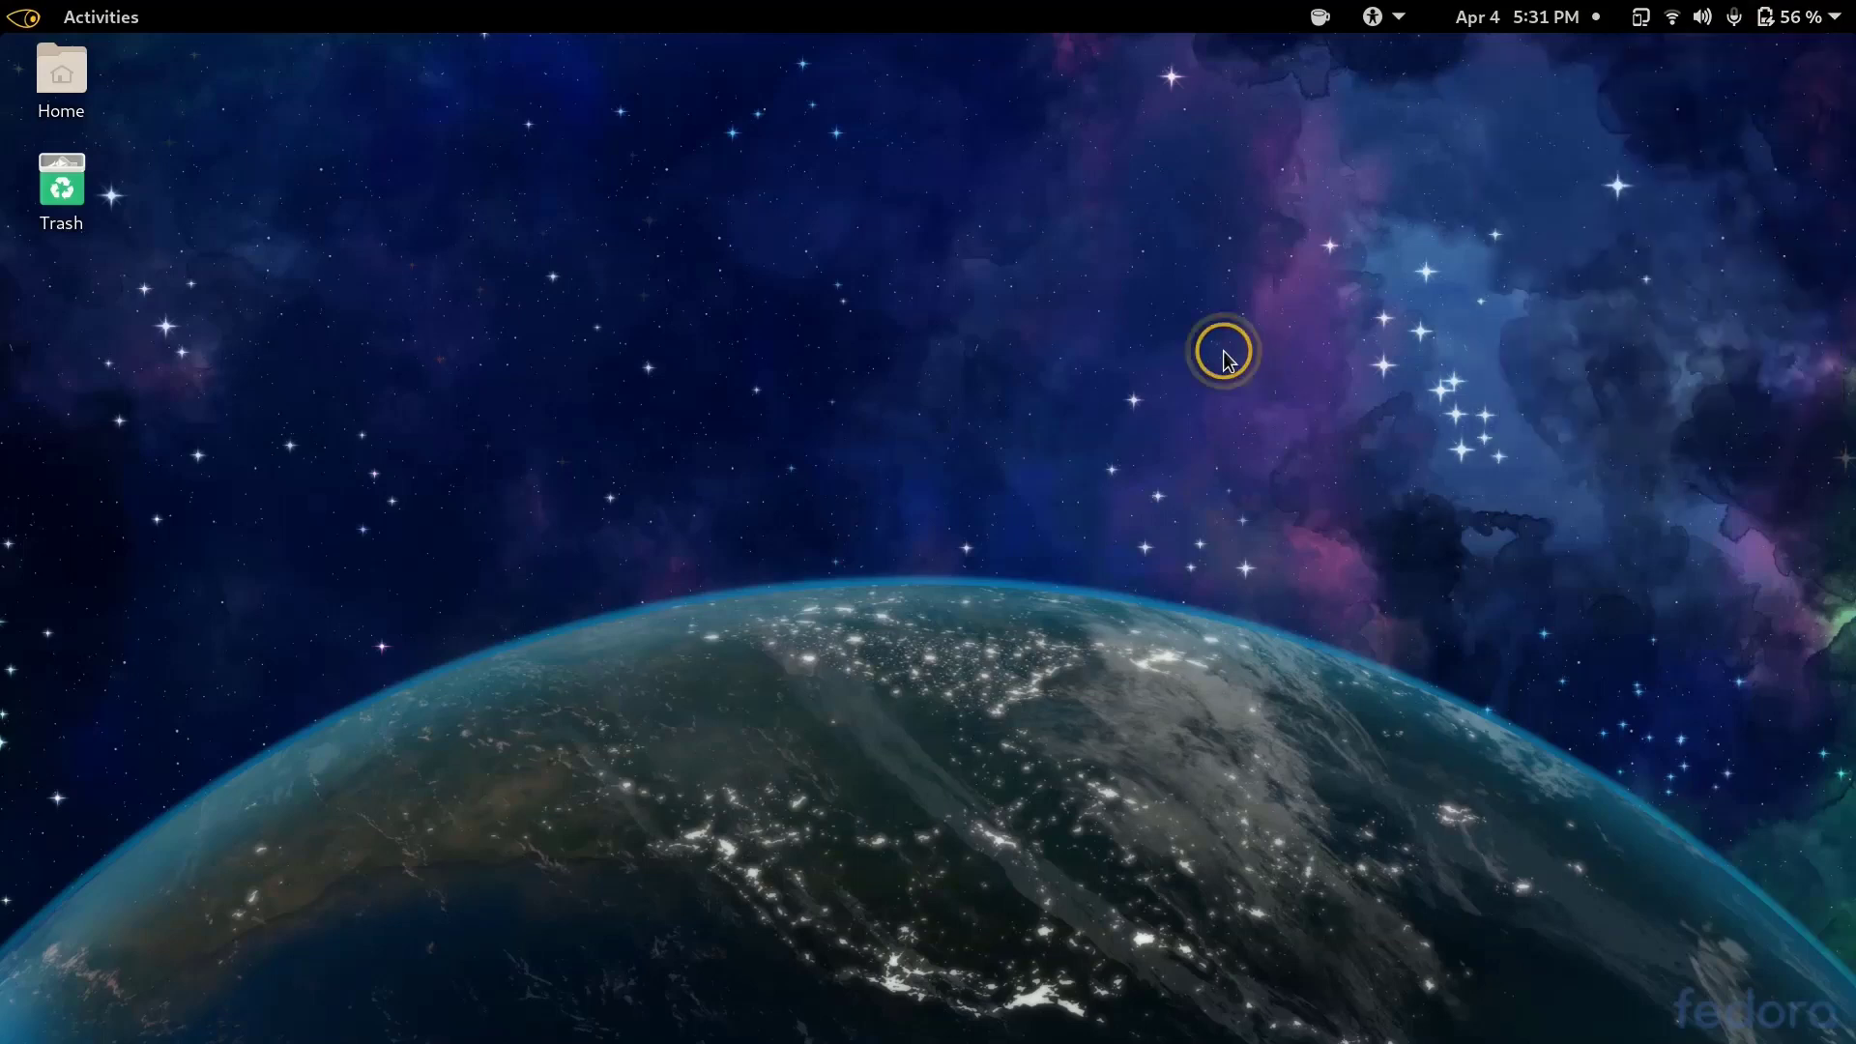